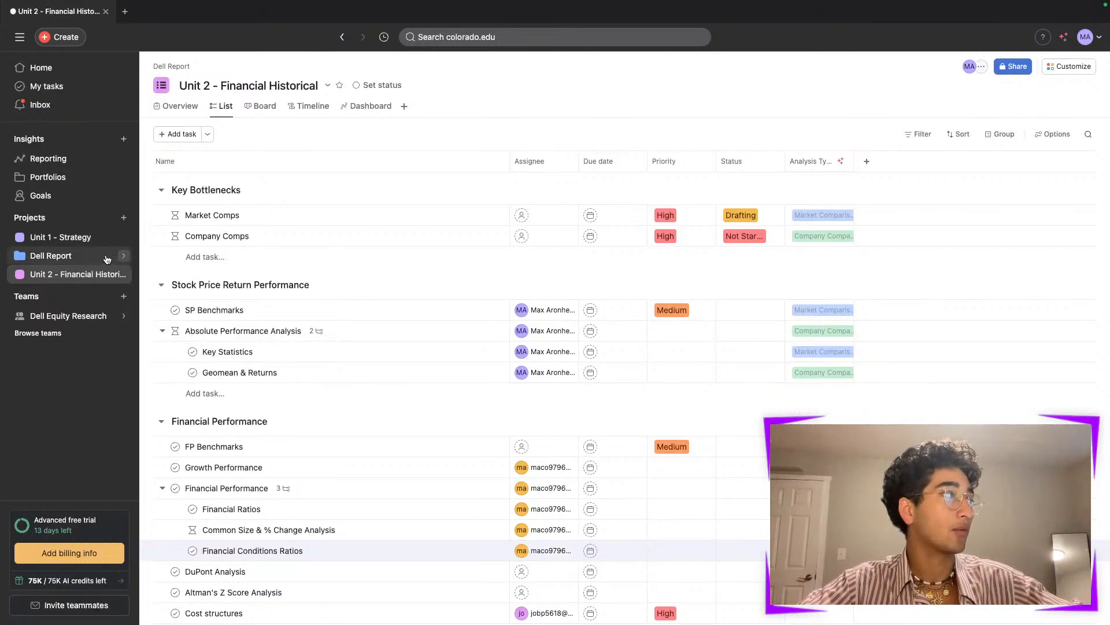
- Open the Dell Report portfolio and, from it, the Unit 1 - Strategy project
click(107, 259)
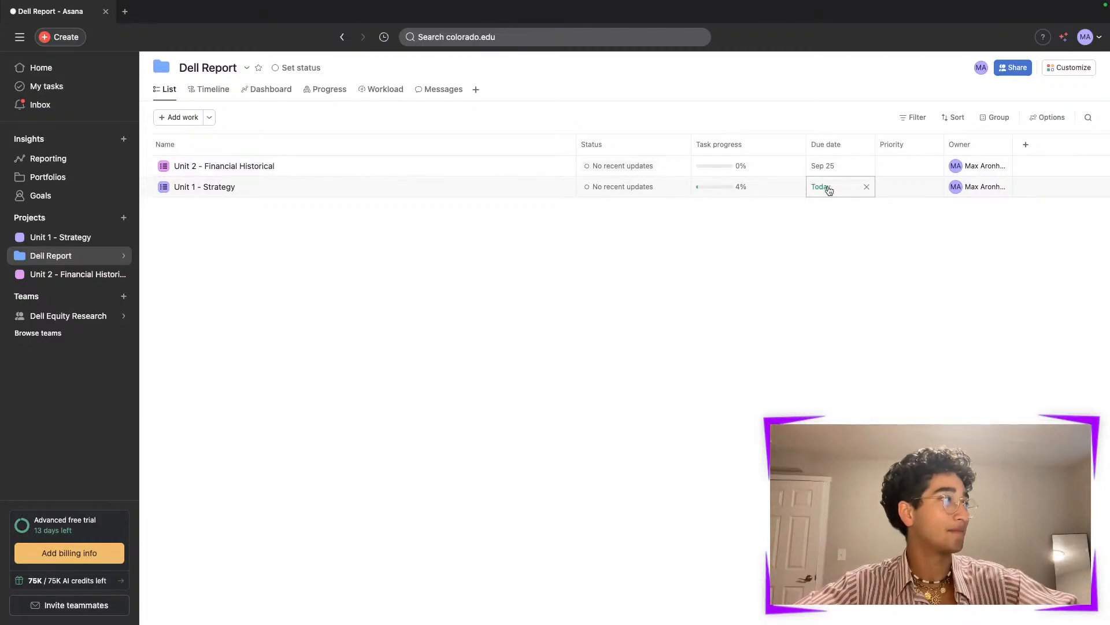
click(272, 193)
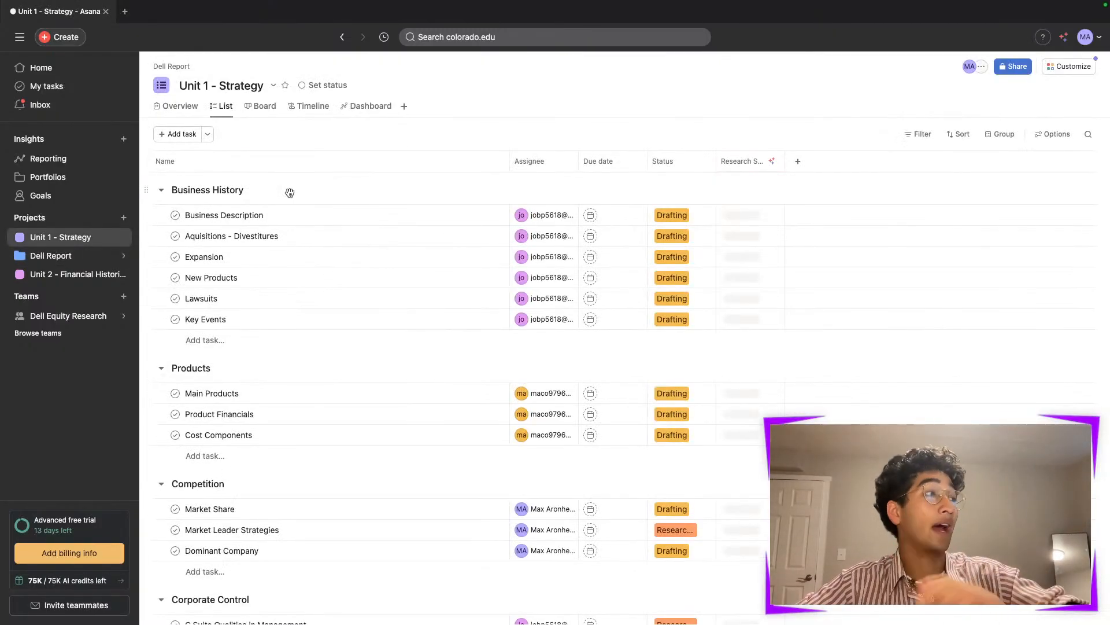
- Open the Business Description task and reselect its existing assignee and its Drafting status in the task list
click(331, 216)
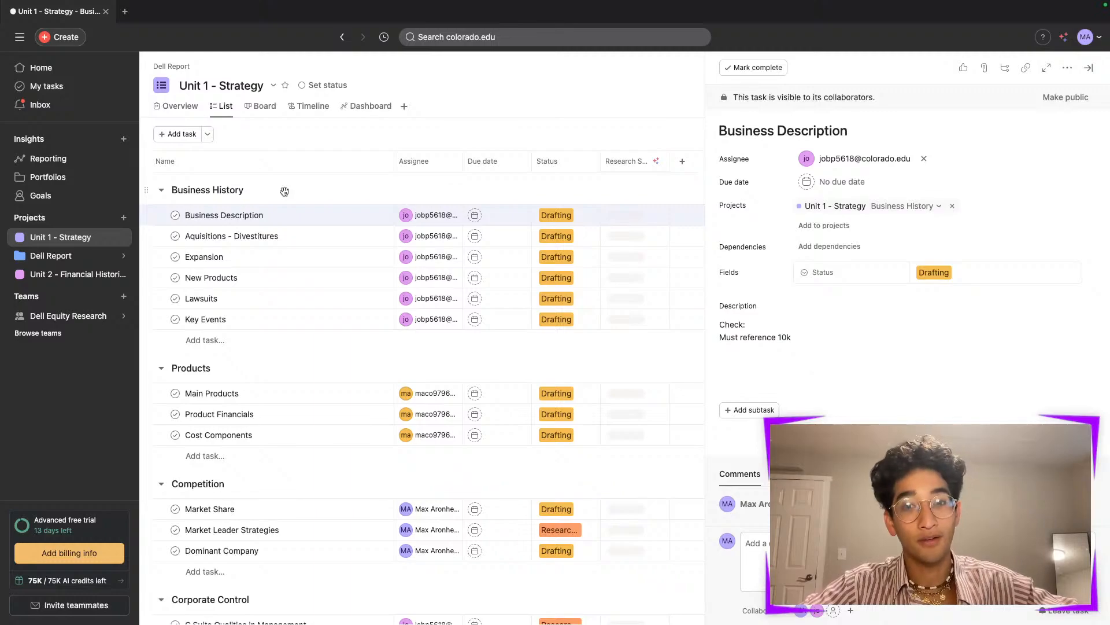
scroll(284, 191, down, 1)
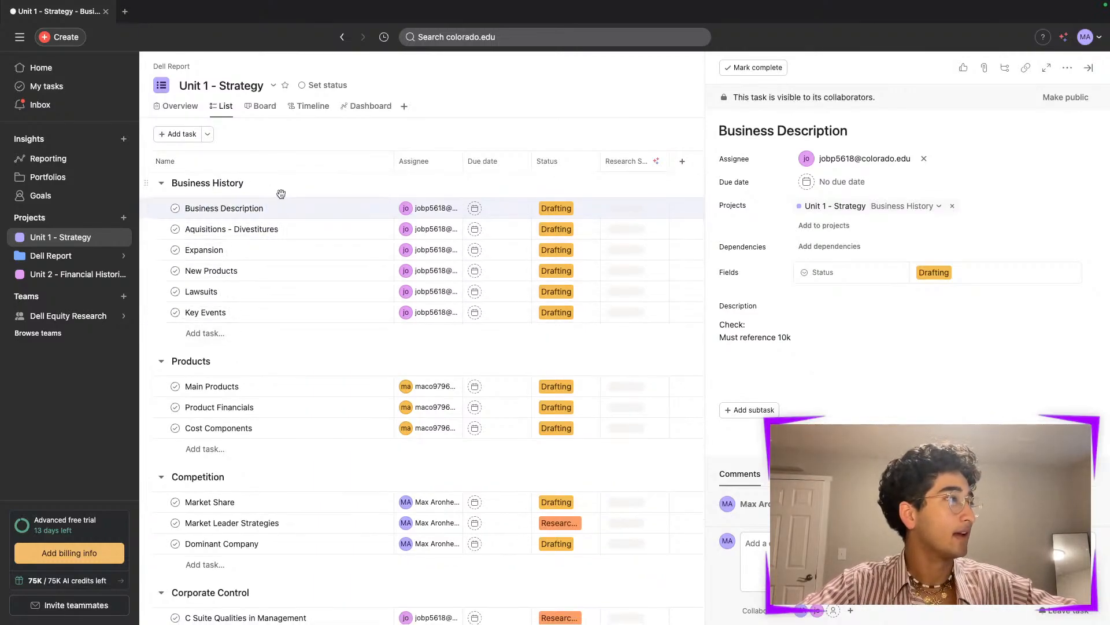
click(431, 207)
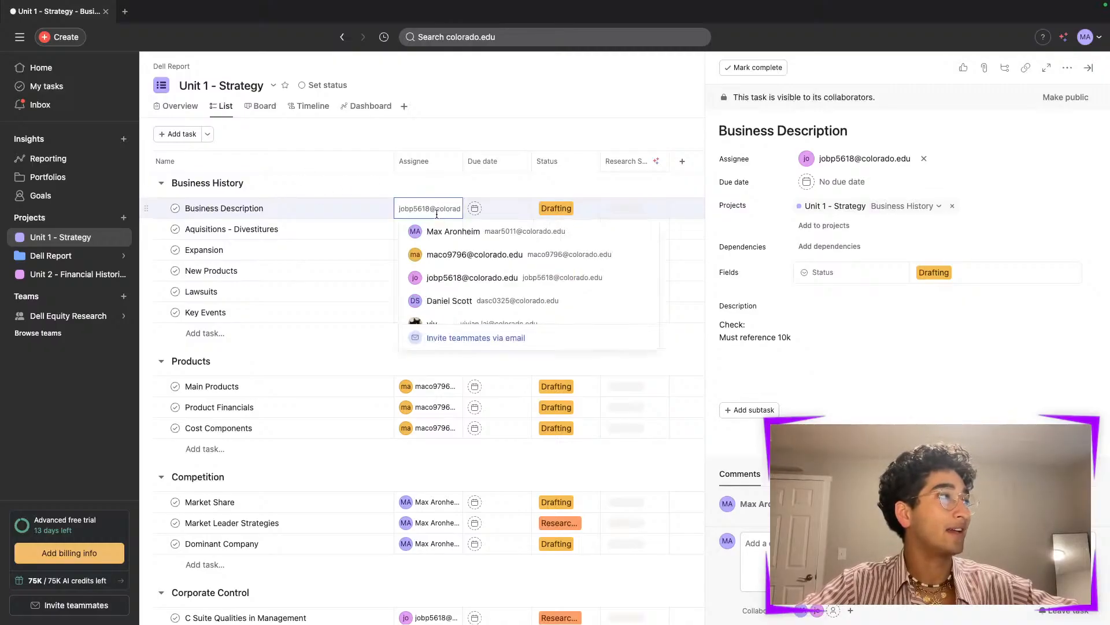
click(455, 276)
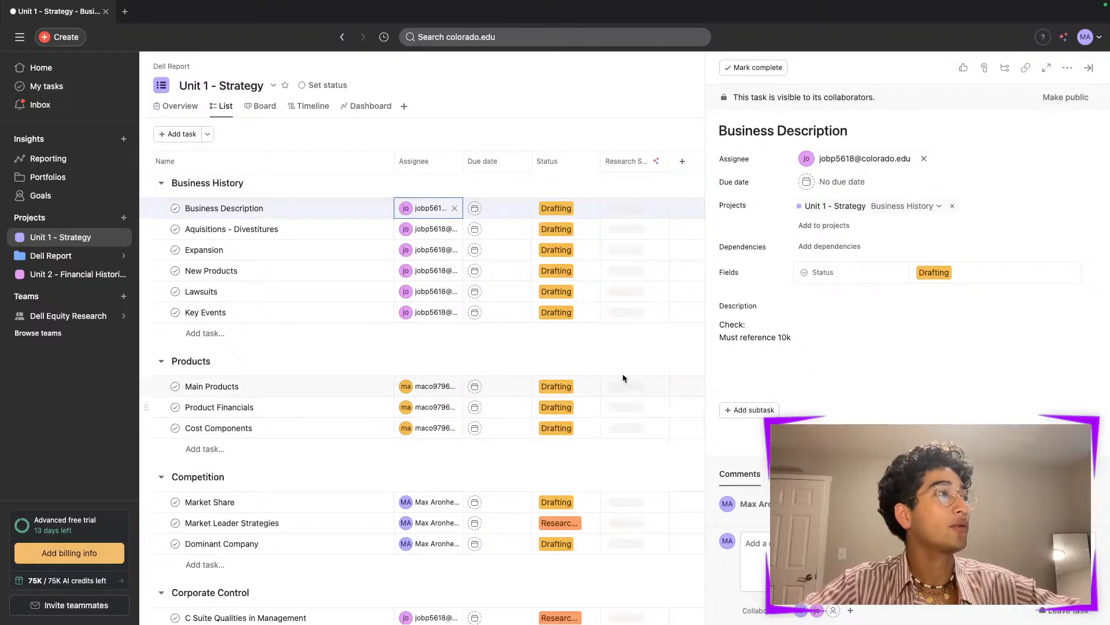
click(562, 209)
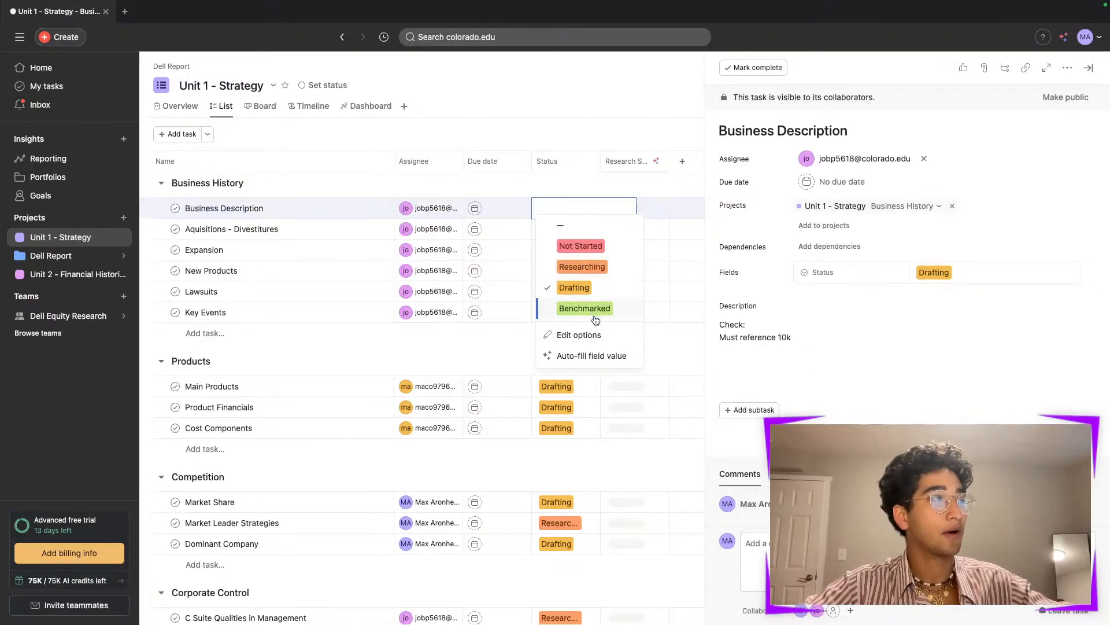
click(589, 290)
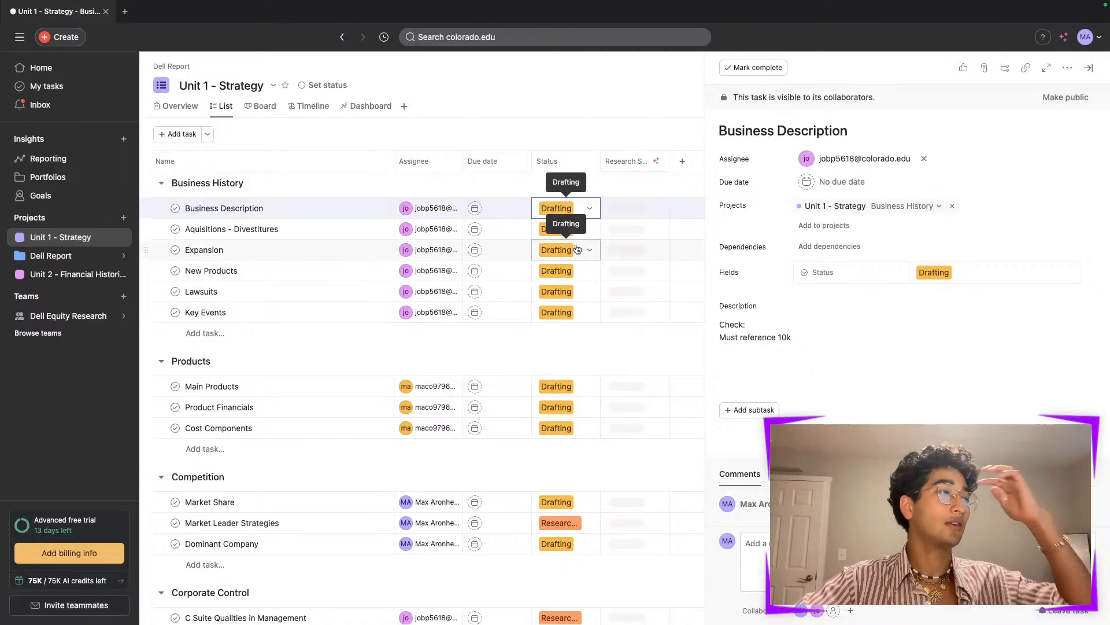
- Open the Aquisitions - Divestitures task and select the last line of its description checklist
scroll(575, 244, down, 7)
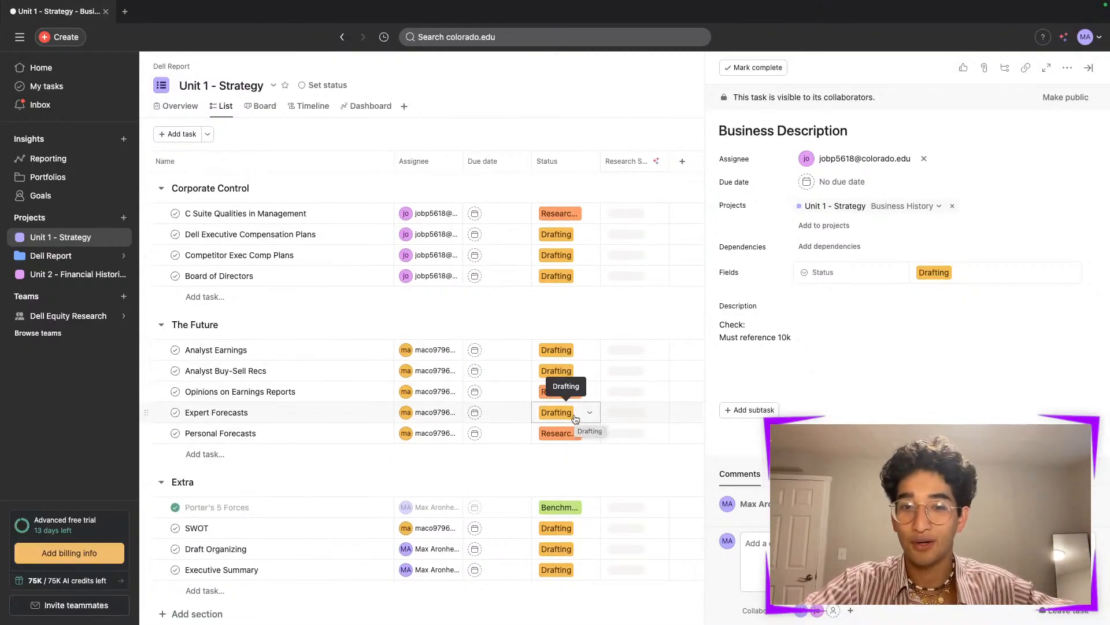
scroll(575, 417, up, 7)
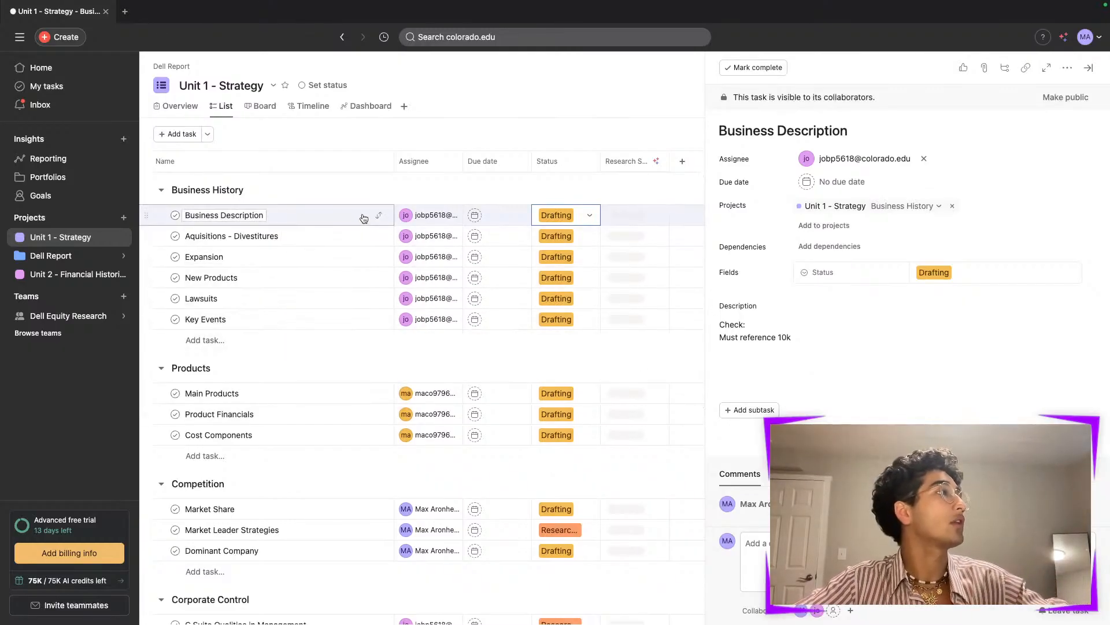
click(359, 235)
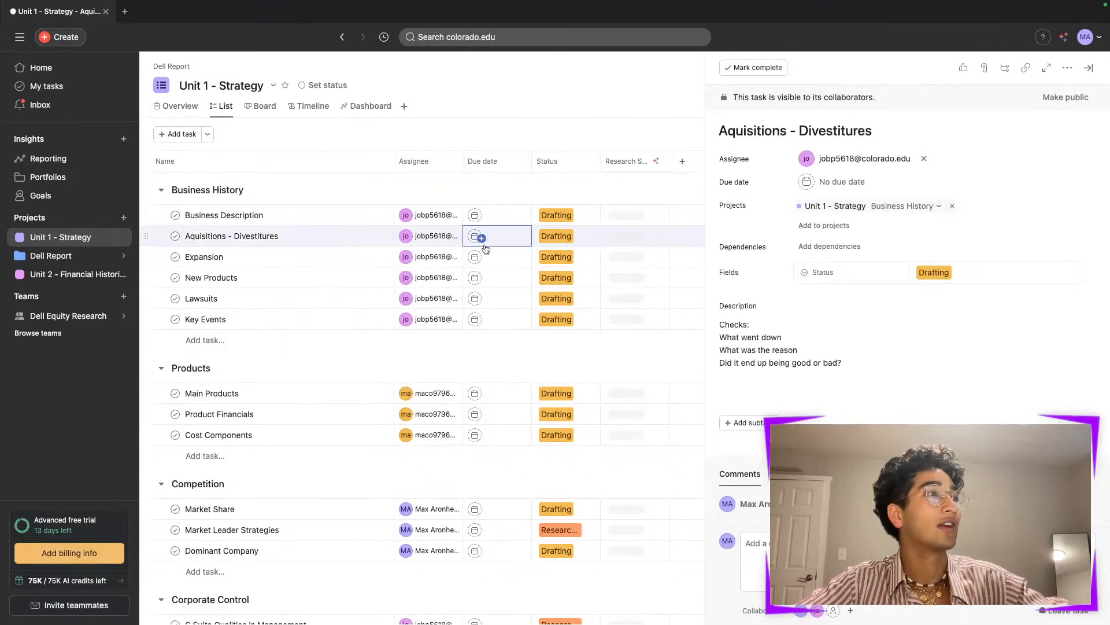
mouse_move(832, 155)
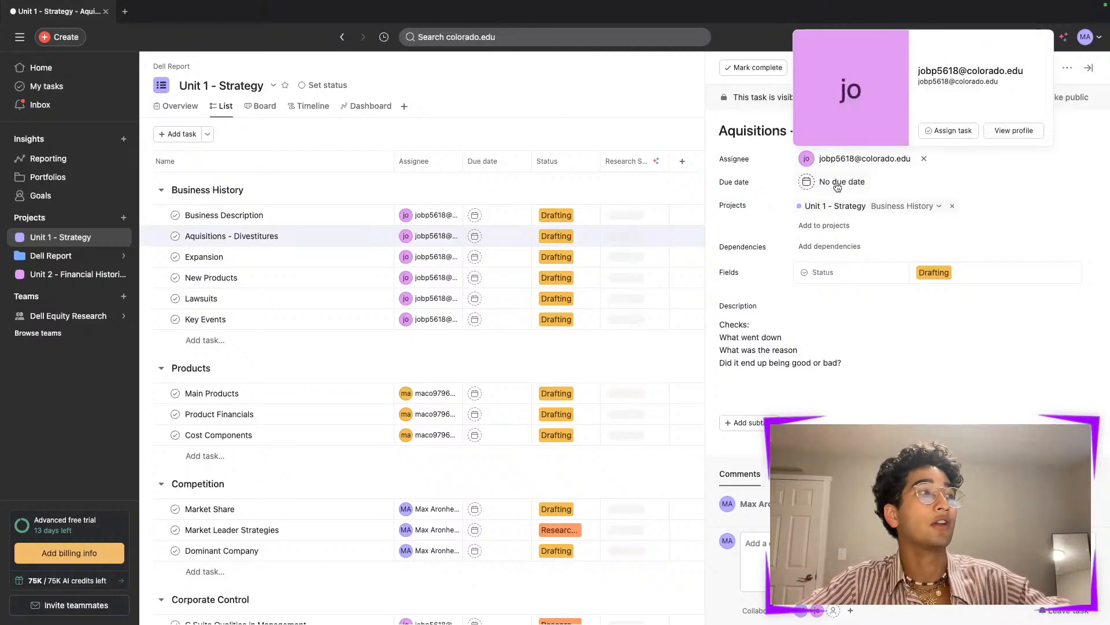
click(847, 343)
triple_click(862, 358)
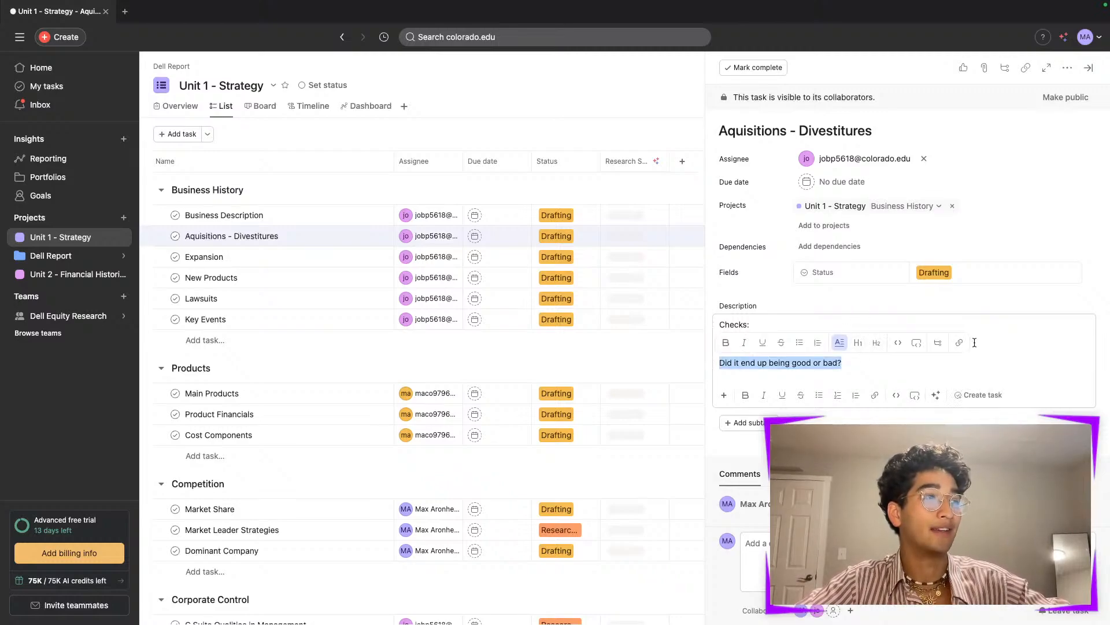
click(1002, 364)
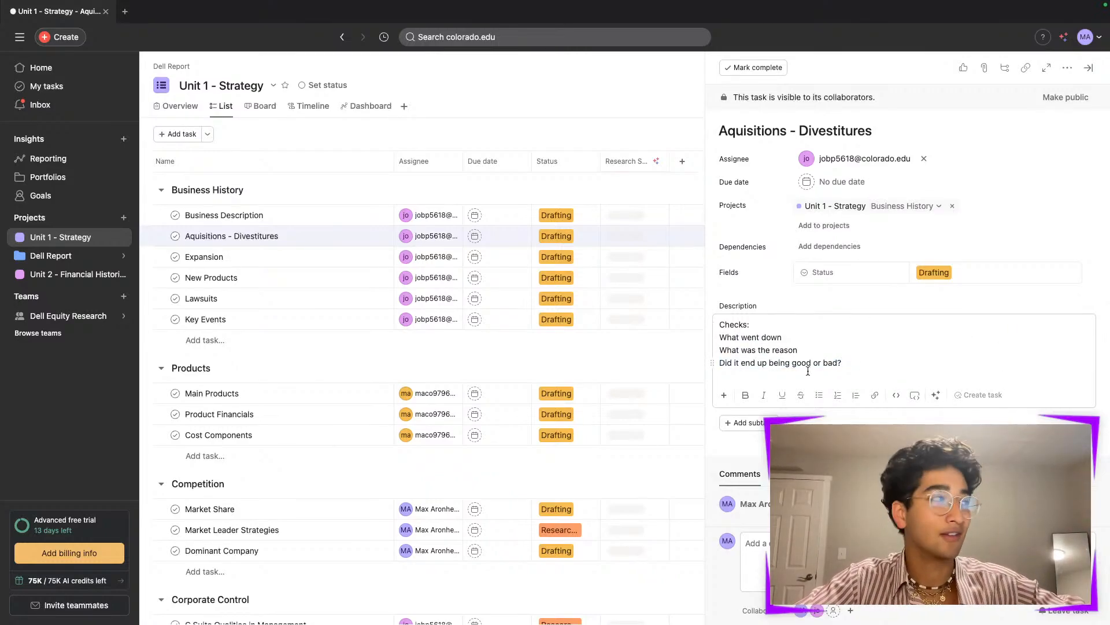
- Open the Unit 2 - Financial Historical project, review the Market Comps task's details, and close the task pane
click(90, 275)
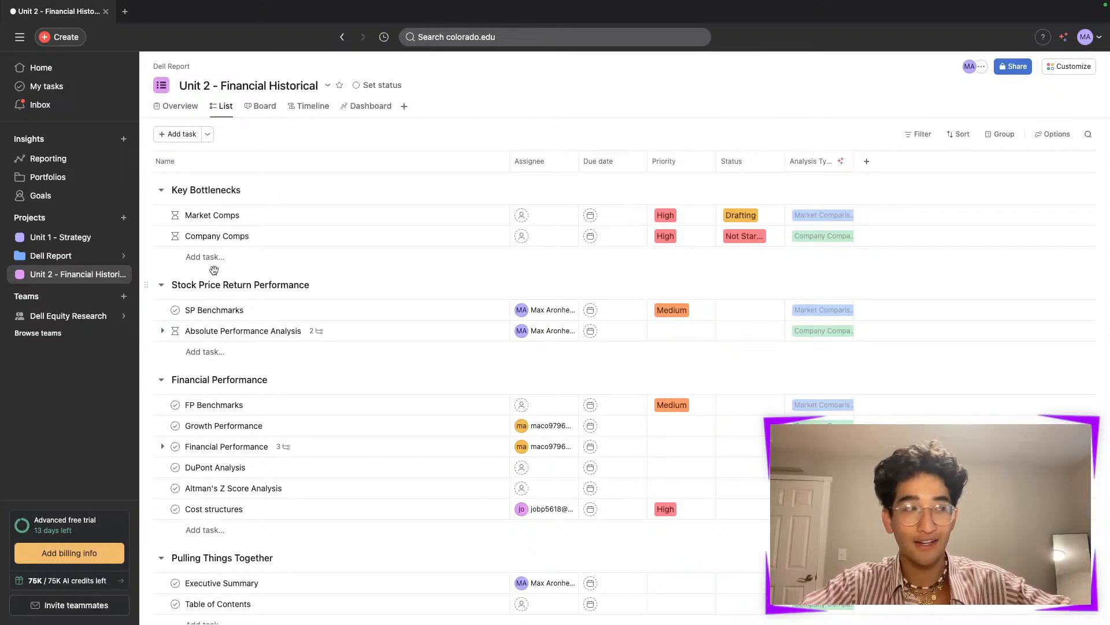
click(295, 218)
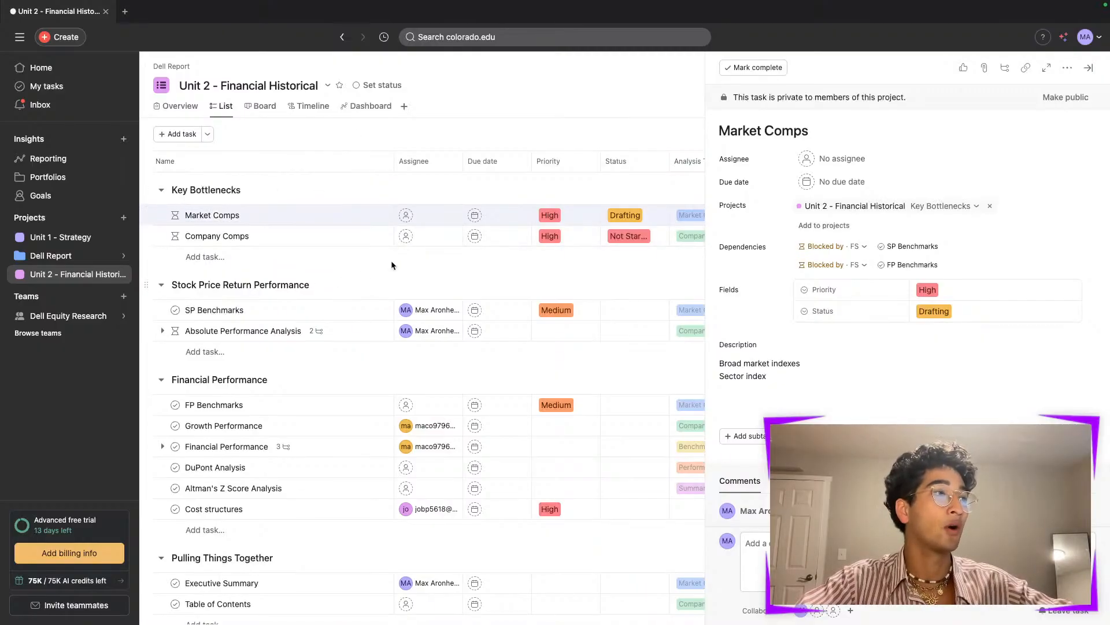
scroll(425, 324, down, 1)
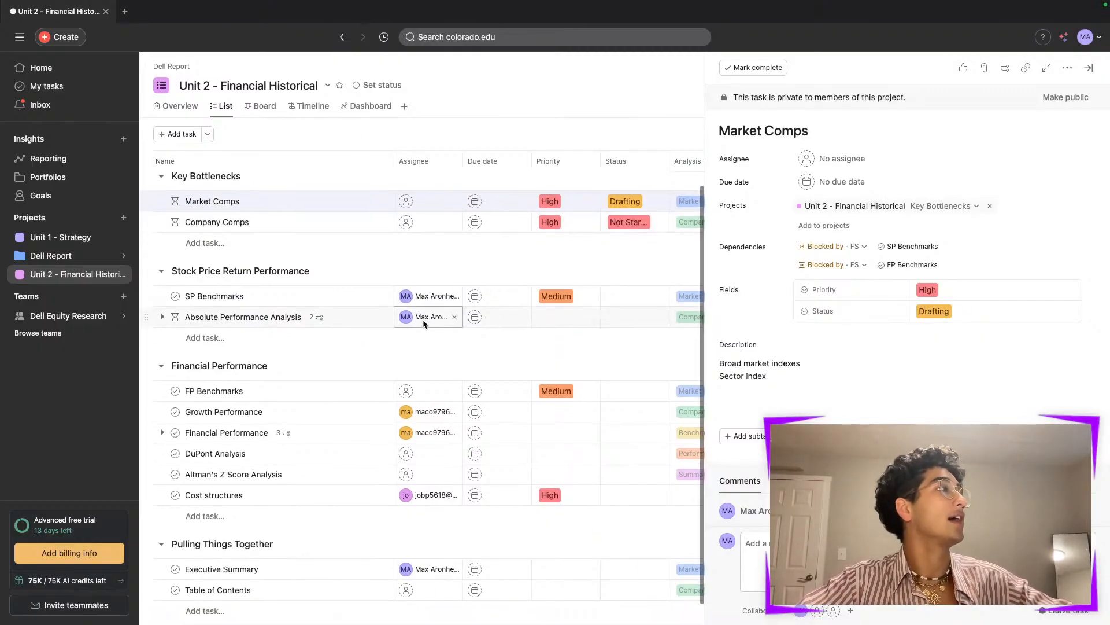
scroll(424, 324, down, 1)
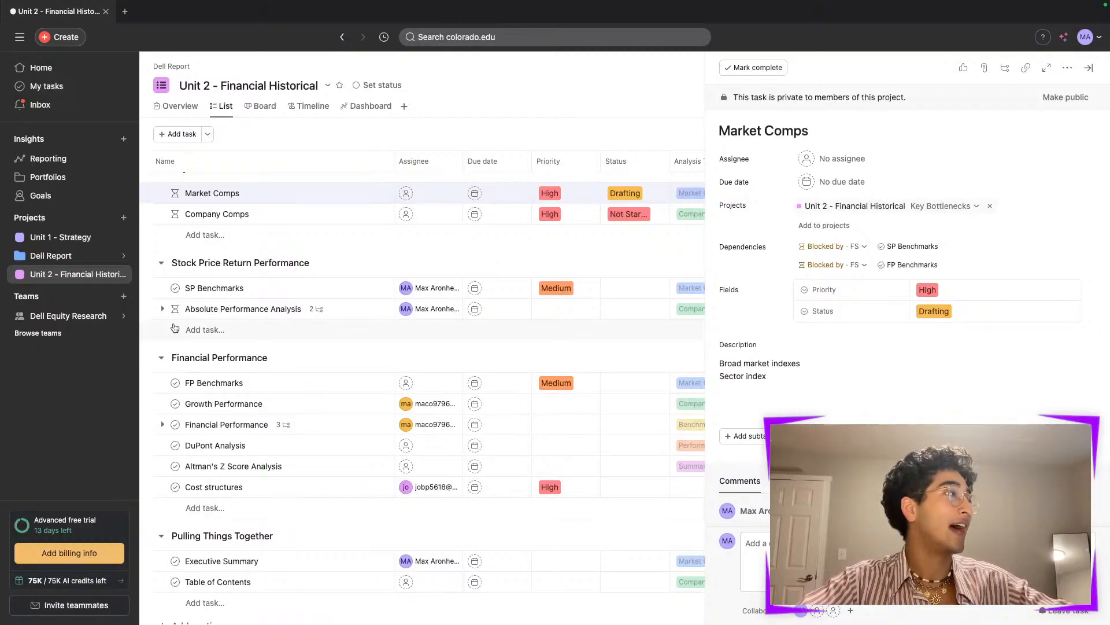
mouse_move(175, 314)
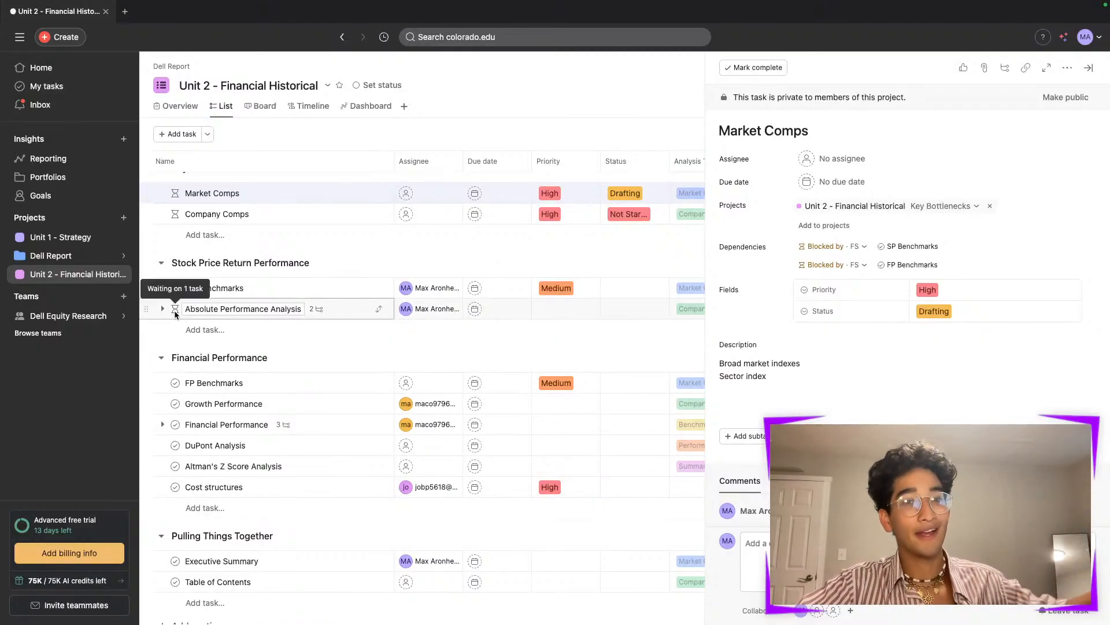
scroll(175, 314, up, 1)
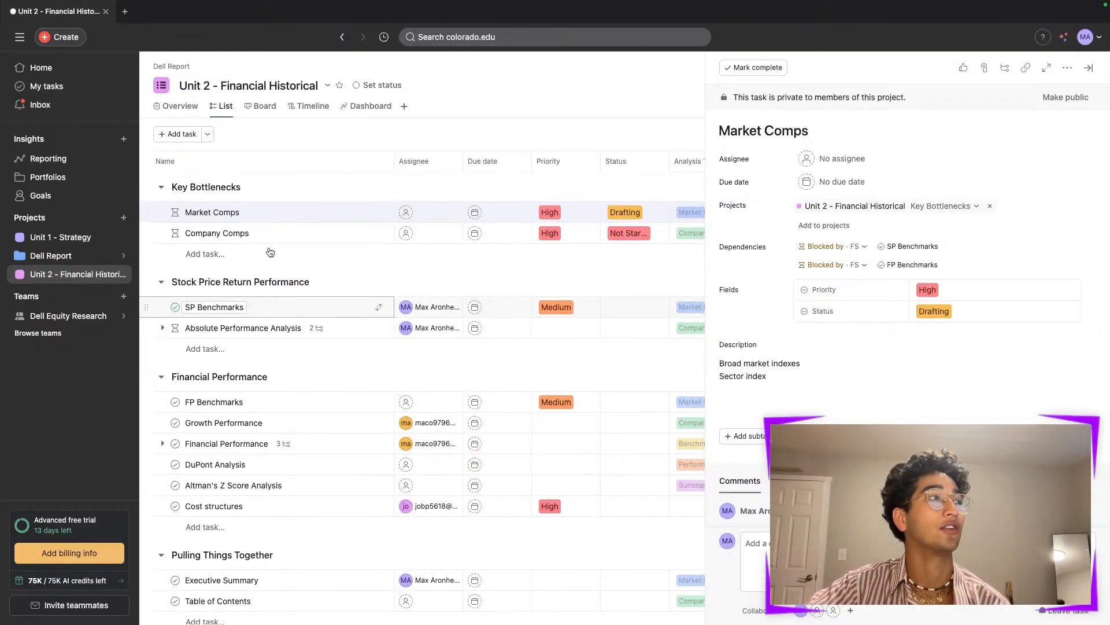
click(1091, 69)
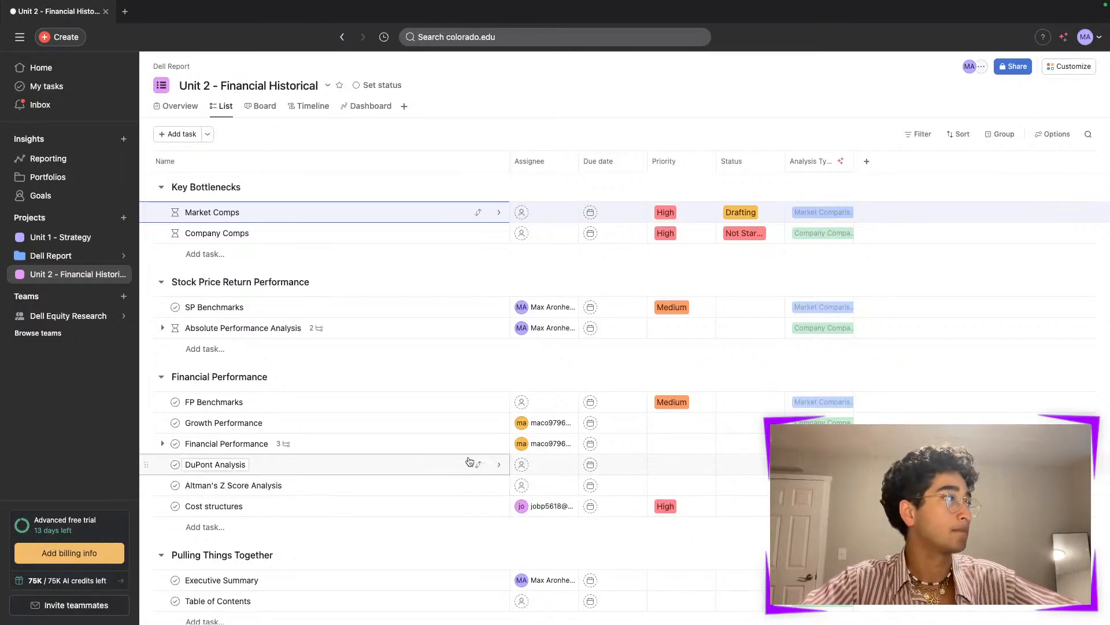
- Open the Dell Equity Research team's overview page
click(123, 298)
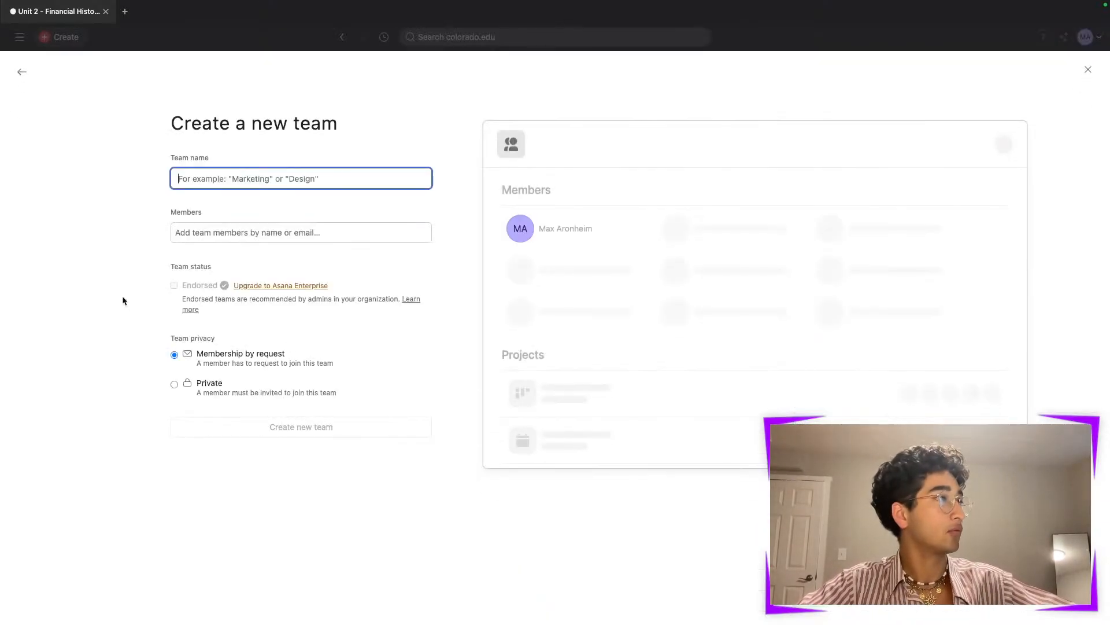
click(21, 74)
click(99, 316)
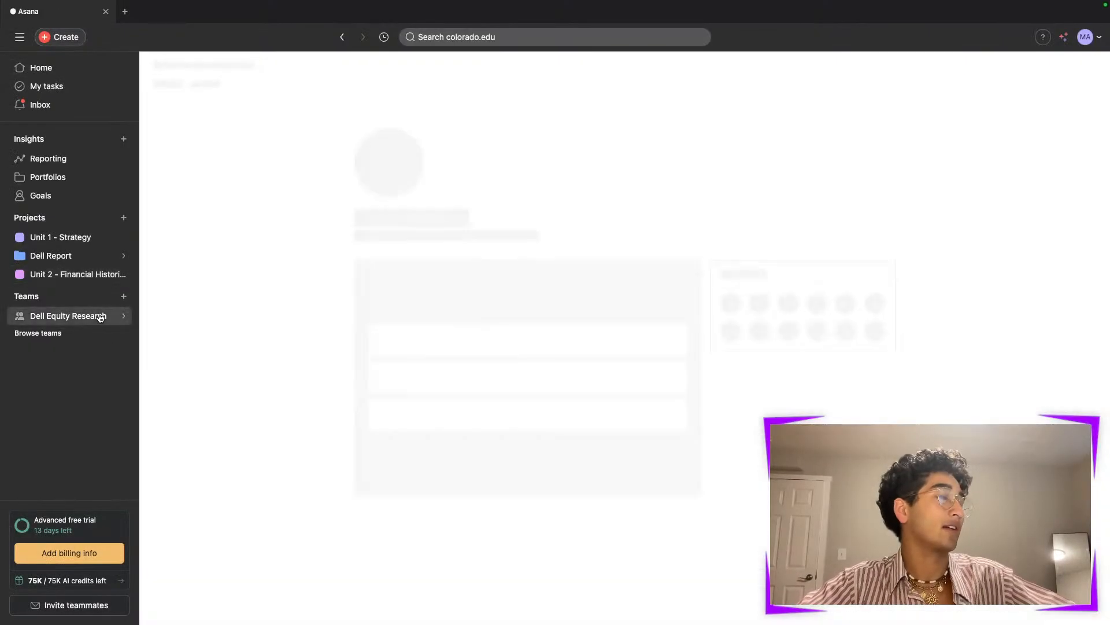
scroll(649, 429, down, 1)
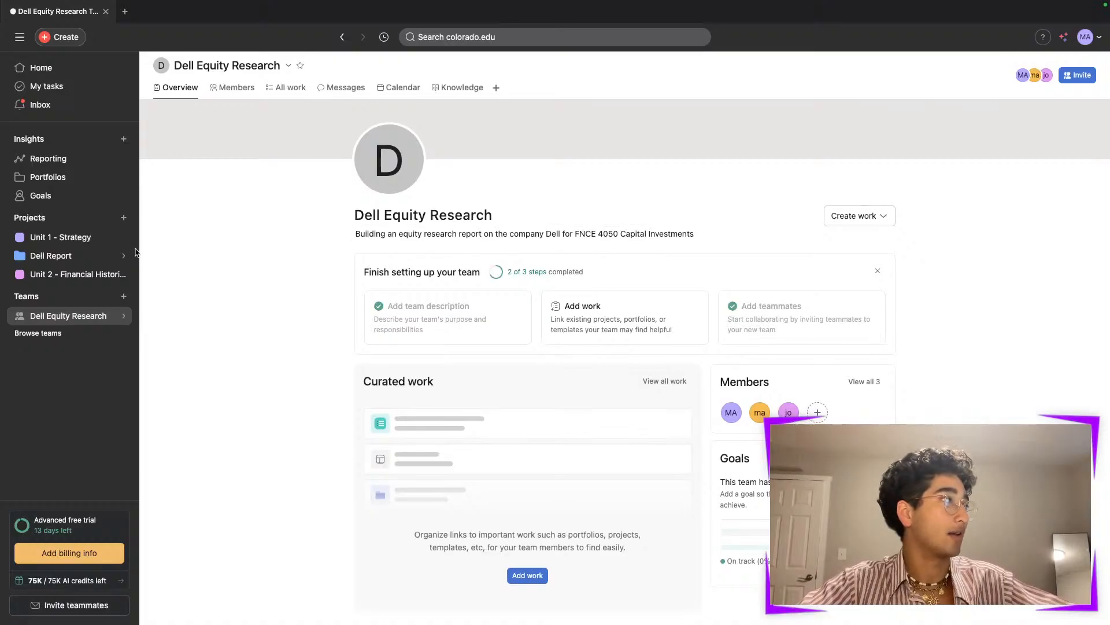
click(124, 218)
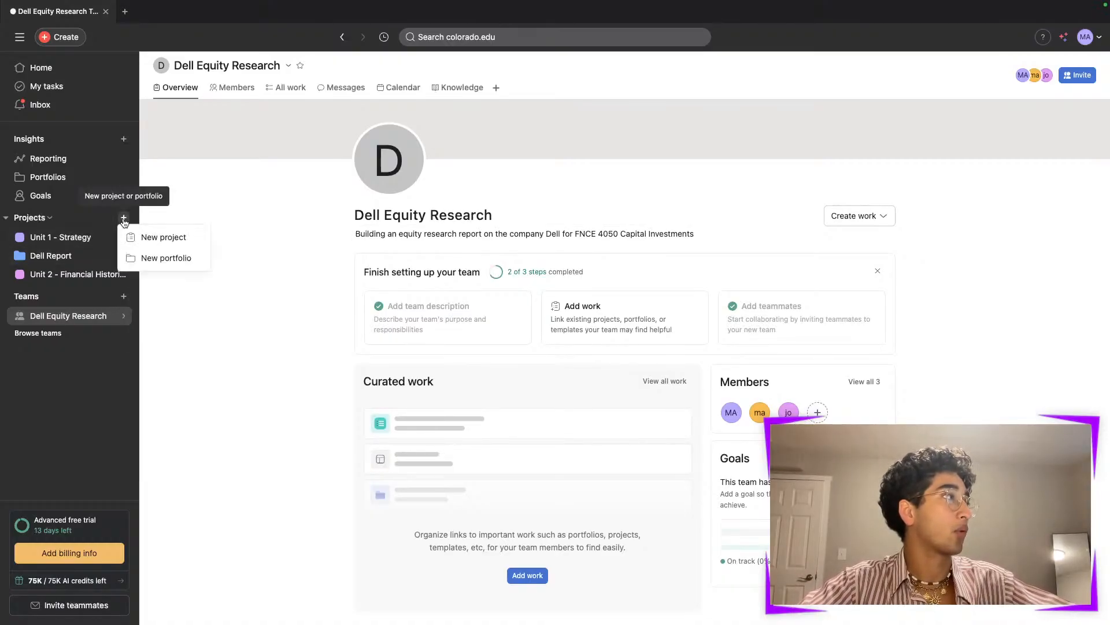
click(157, 257)
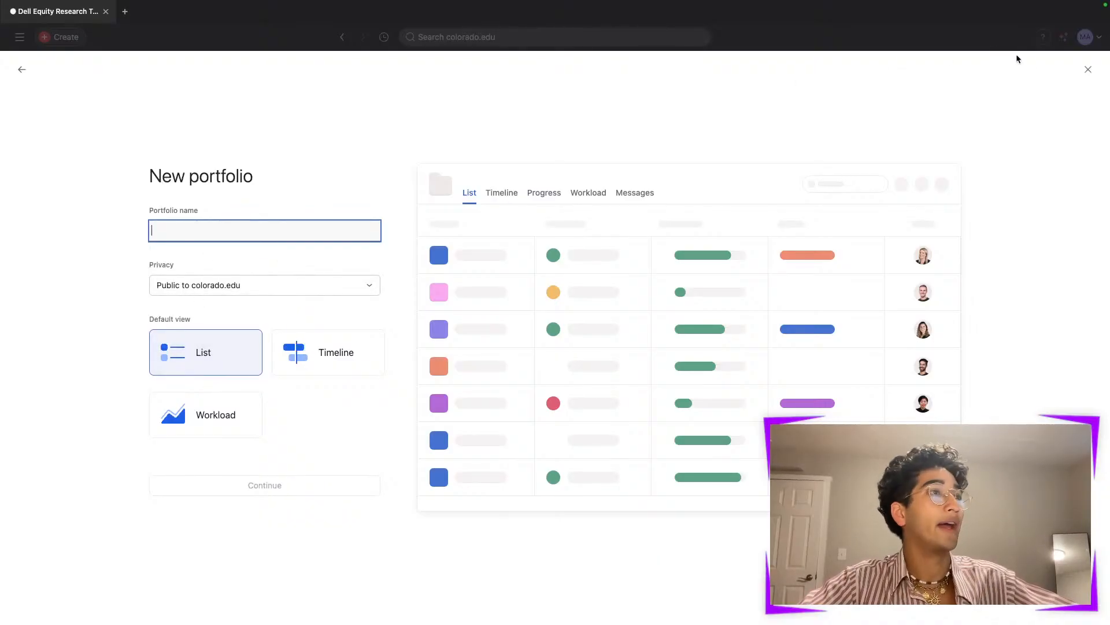
click(1088, 69)
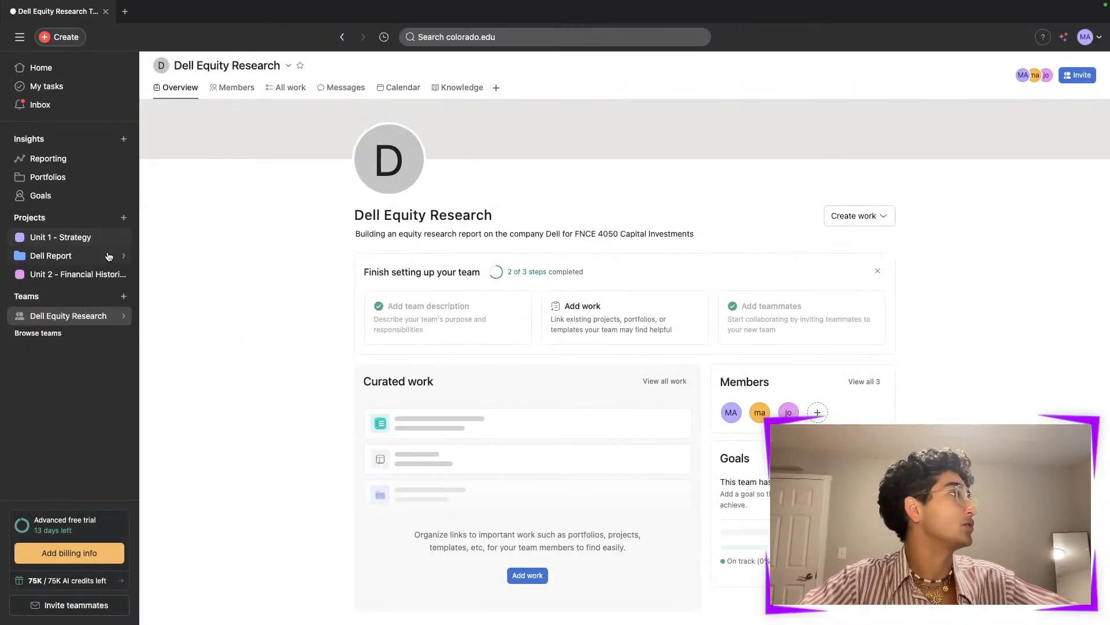
- Open the sharing settings of the Dell Report portfolio and close them
click(87, 256)
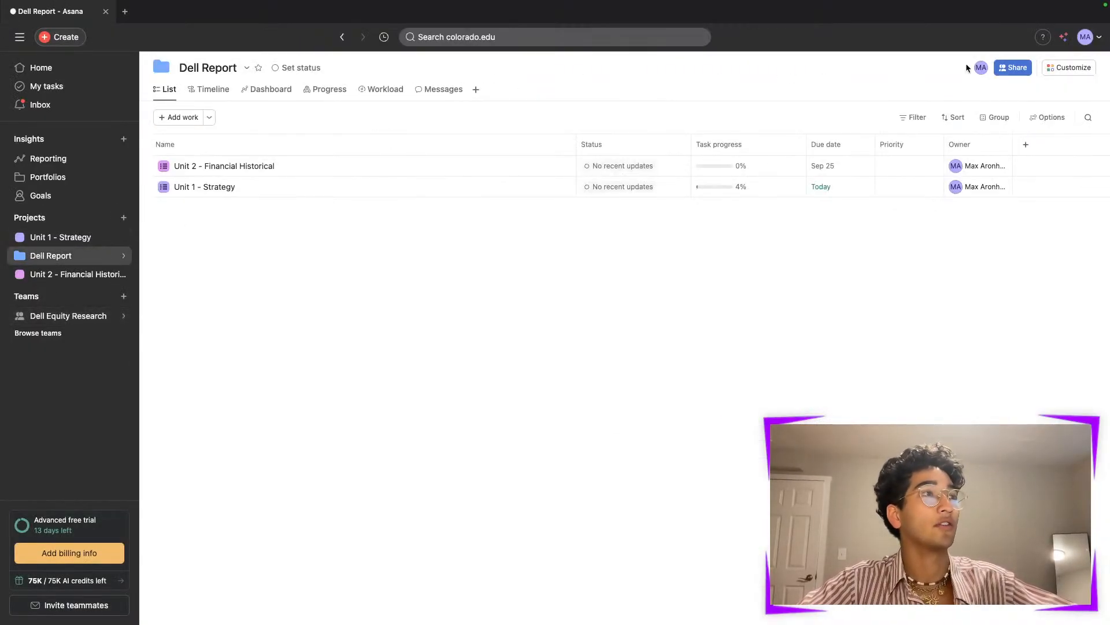
click(1013, 68)
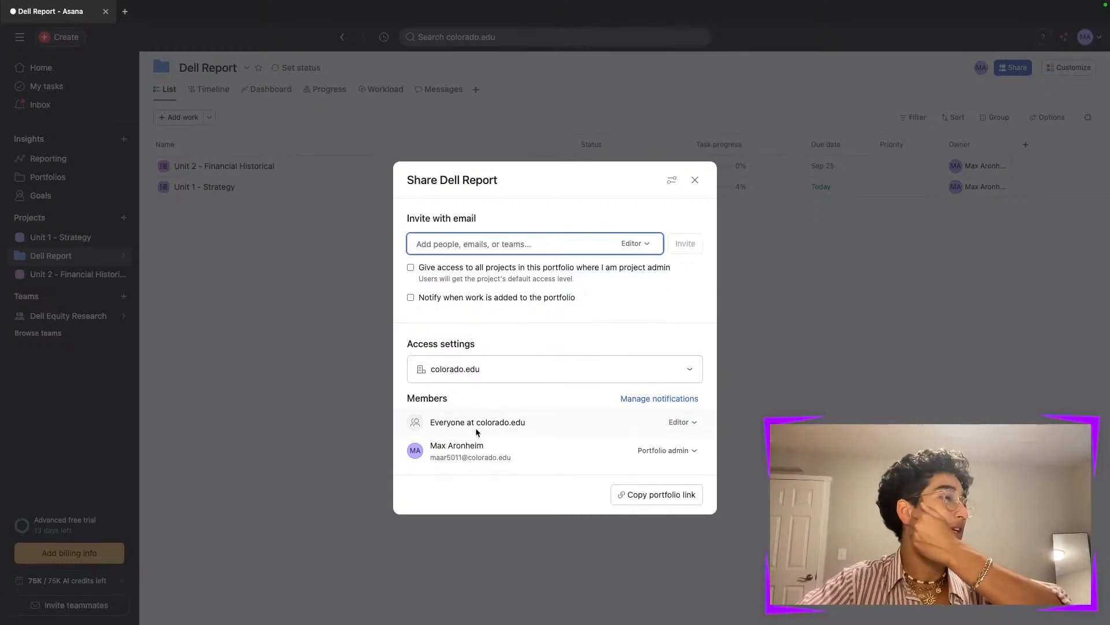
click(694, 180)
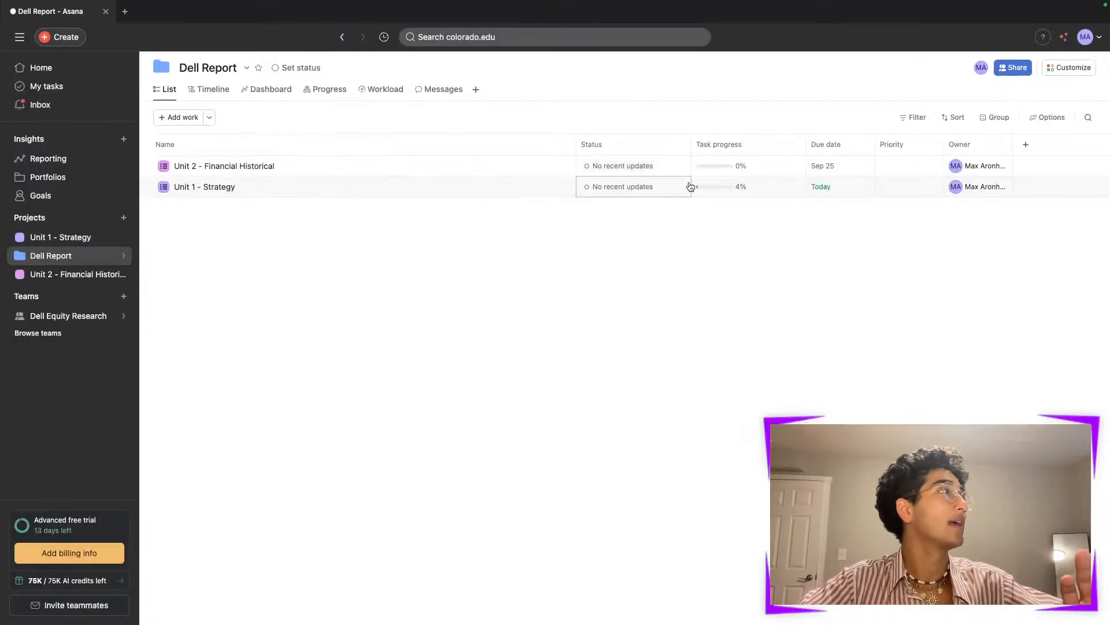
- Start a new project from the Dell Report portfolio and browse the workflow gallery, previewing the Request tracking template
click(124, 217)
click(279, 254)
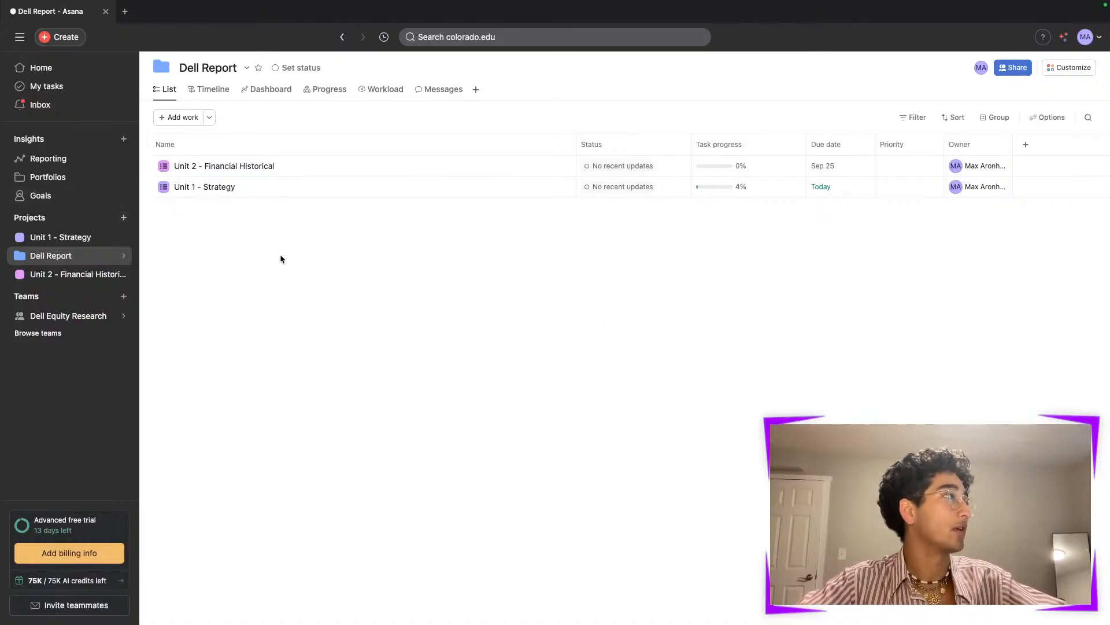
click(123, 255)
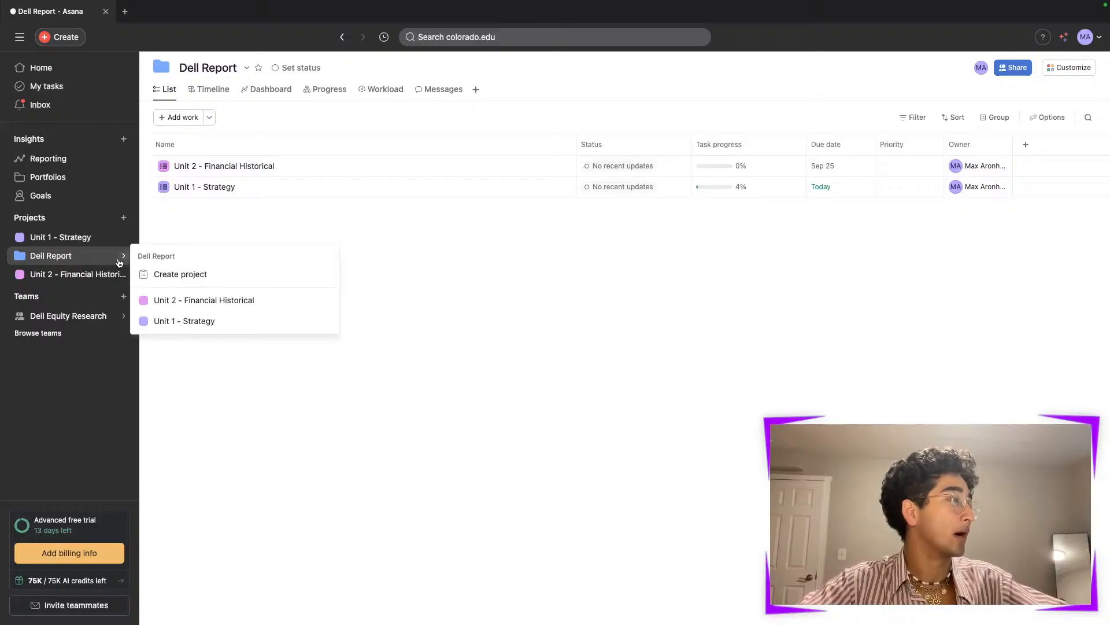
click(178, 275)
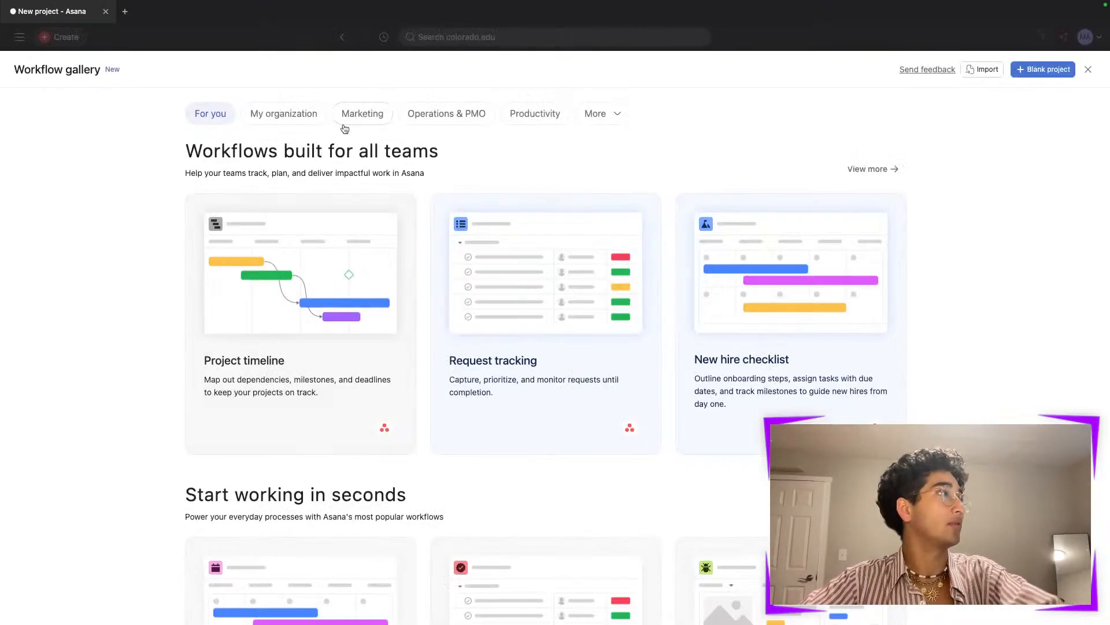
scroll(386, 227, down, 3)
scroll(386, 227, up, 3)
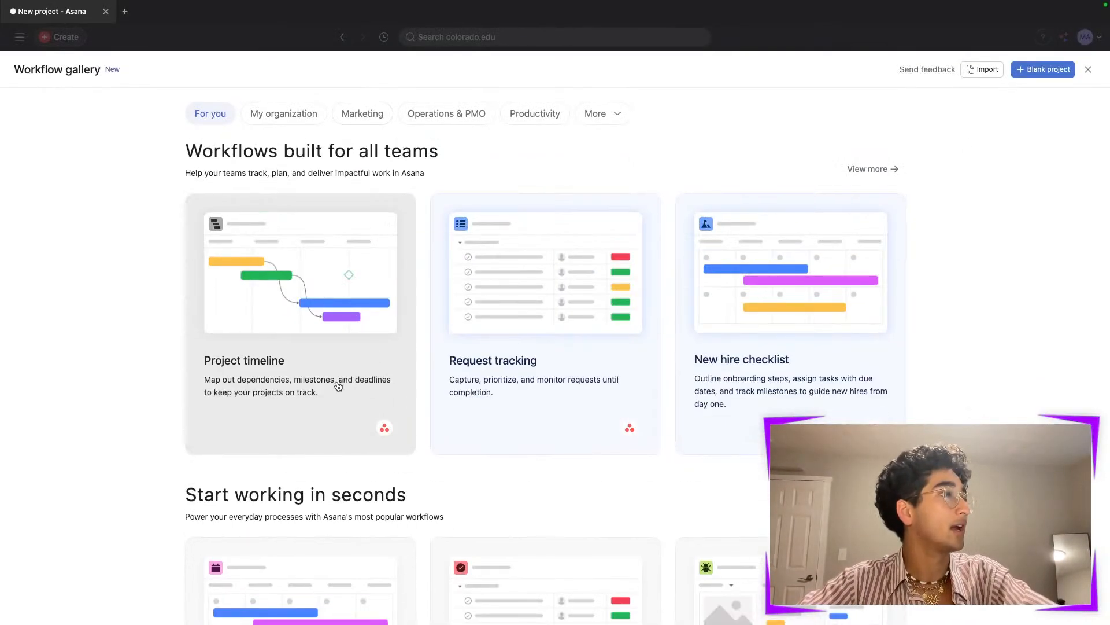
scroll(512, 362, down, 1)
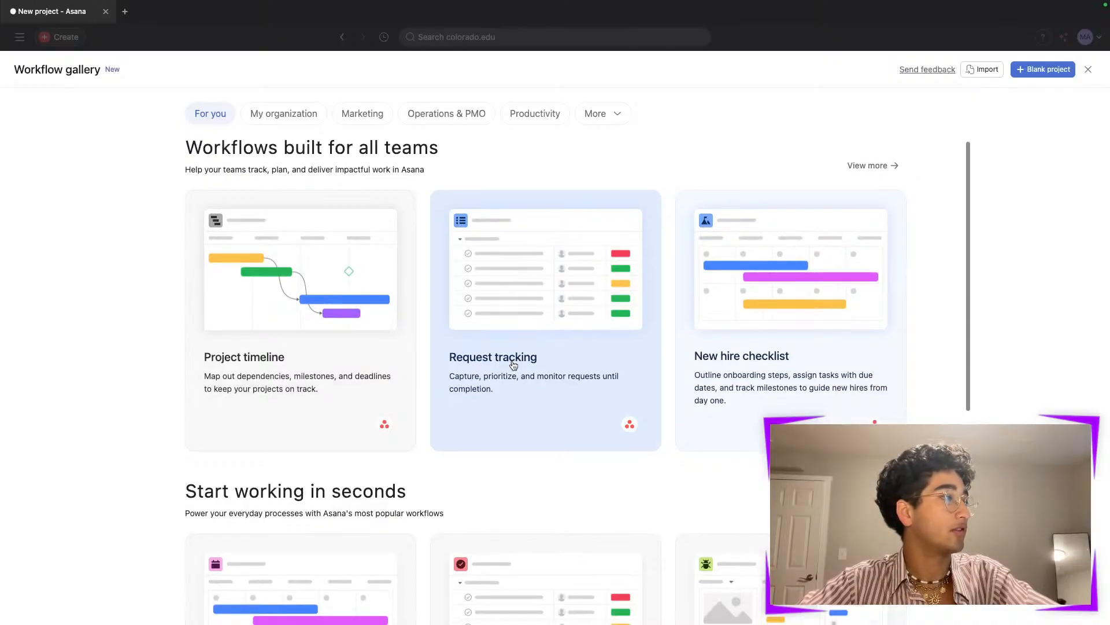
click(537, 306)
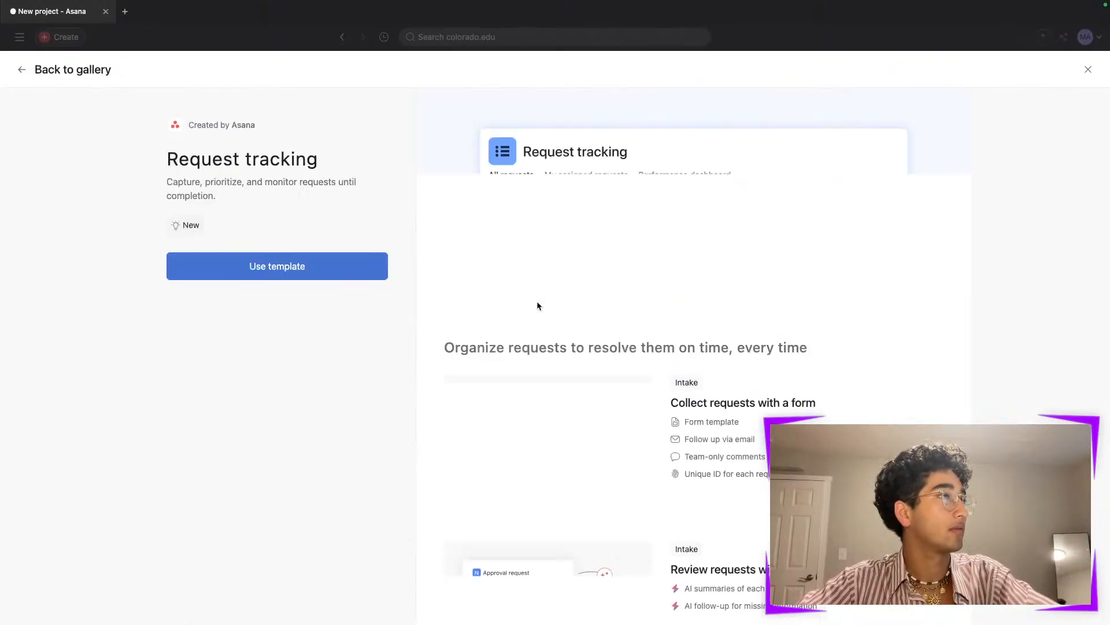
click(23, 70)
- Create a blank project named Sample in the Dell Equity Research team with the recommended views
click(1046, 69)
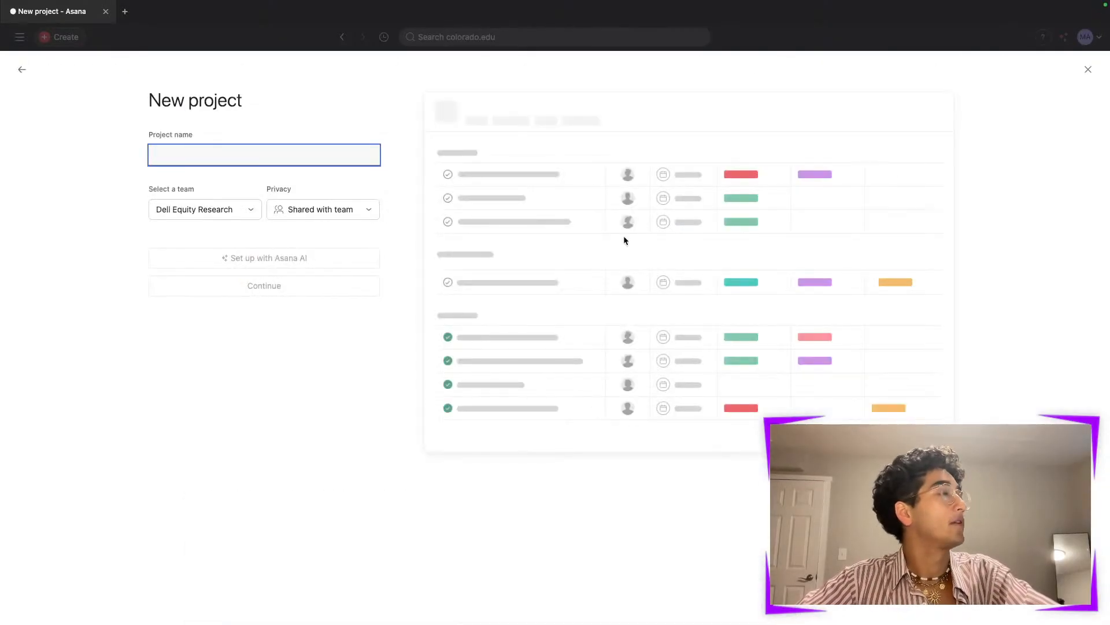
text(Sample)
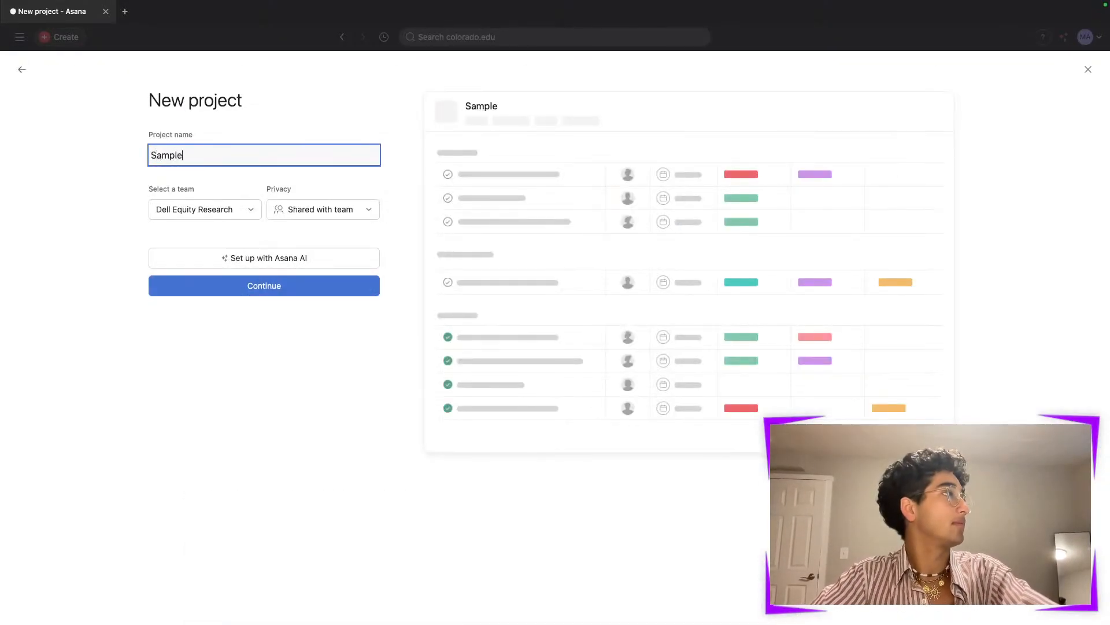
click(292, 285)
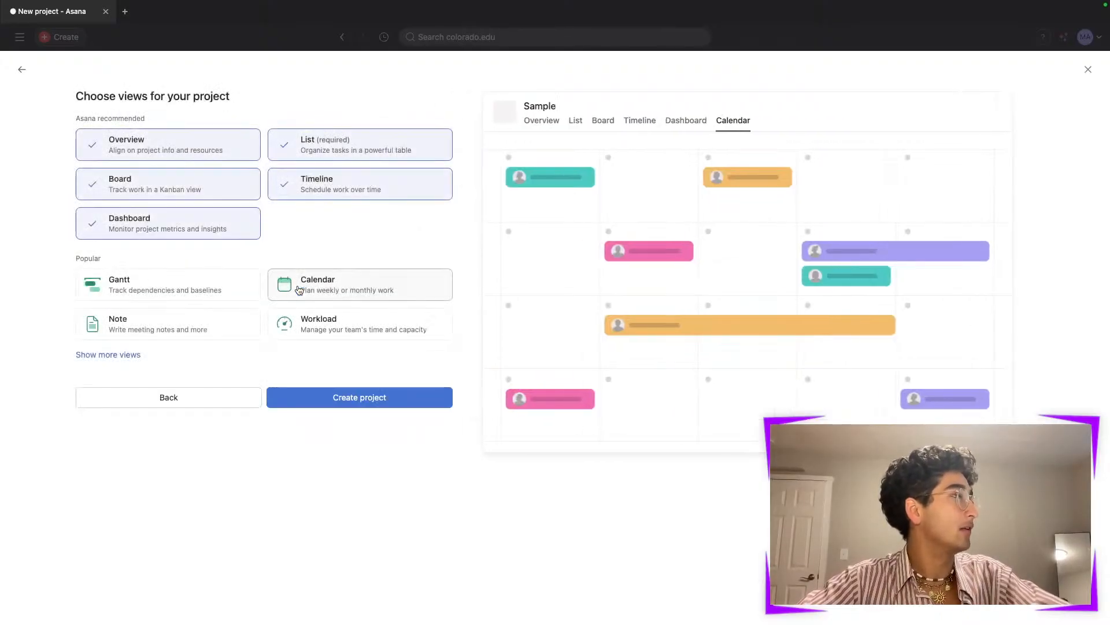
click(356, 398)
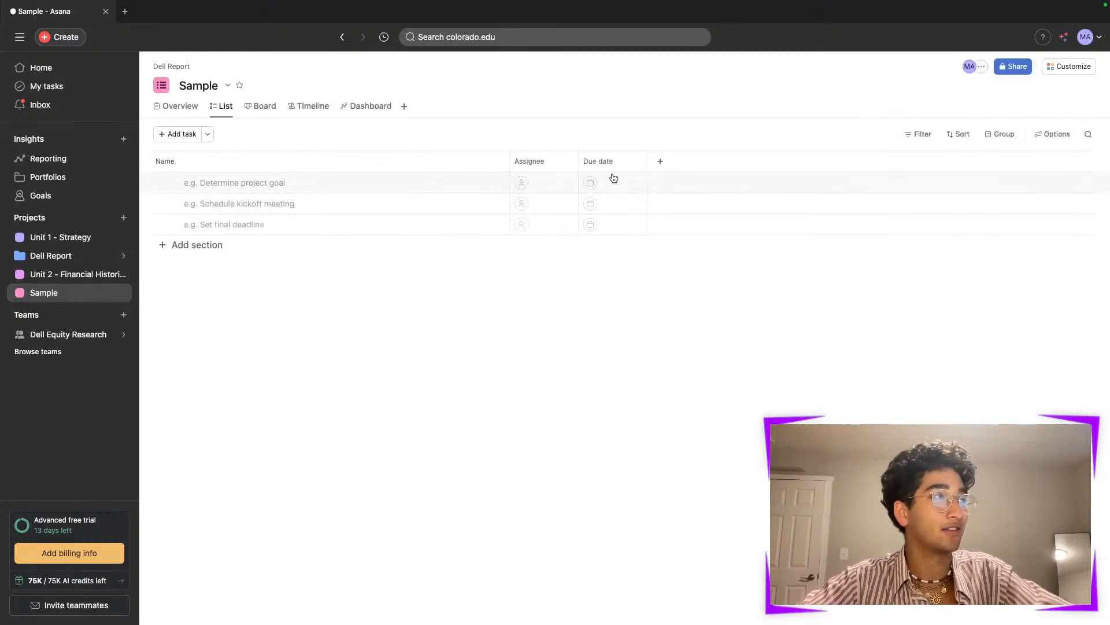
- Add a single-select field titled Status to the Sample project and remove one of its default options
click(659, 162)
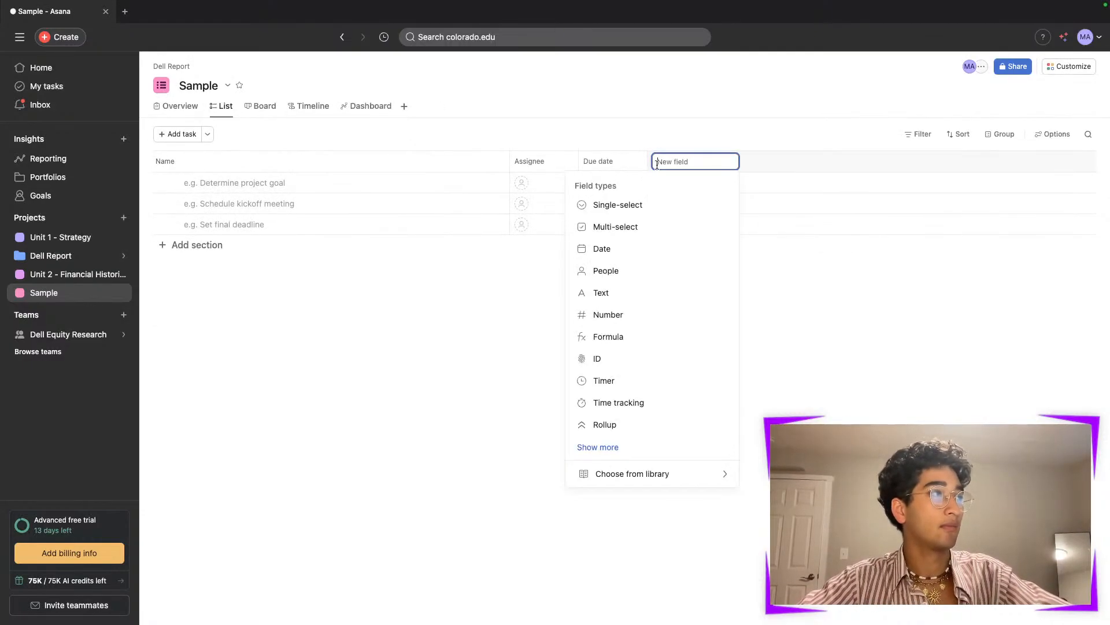
click(650, 206)
click(516, 272)
text(Sta)
click(492, 335)
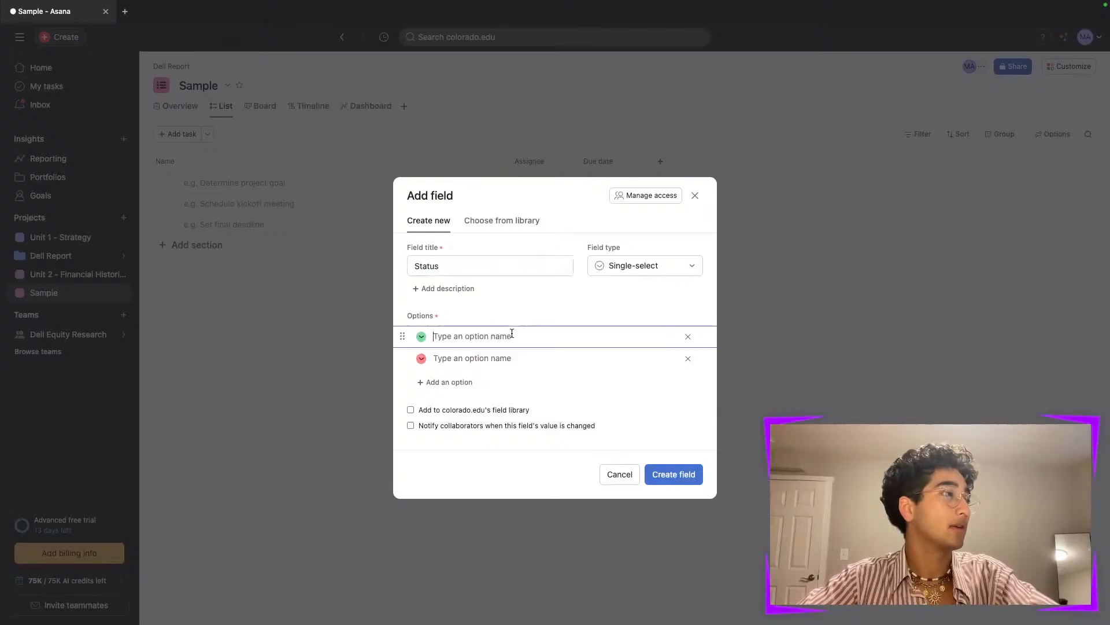
click(687, 336)
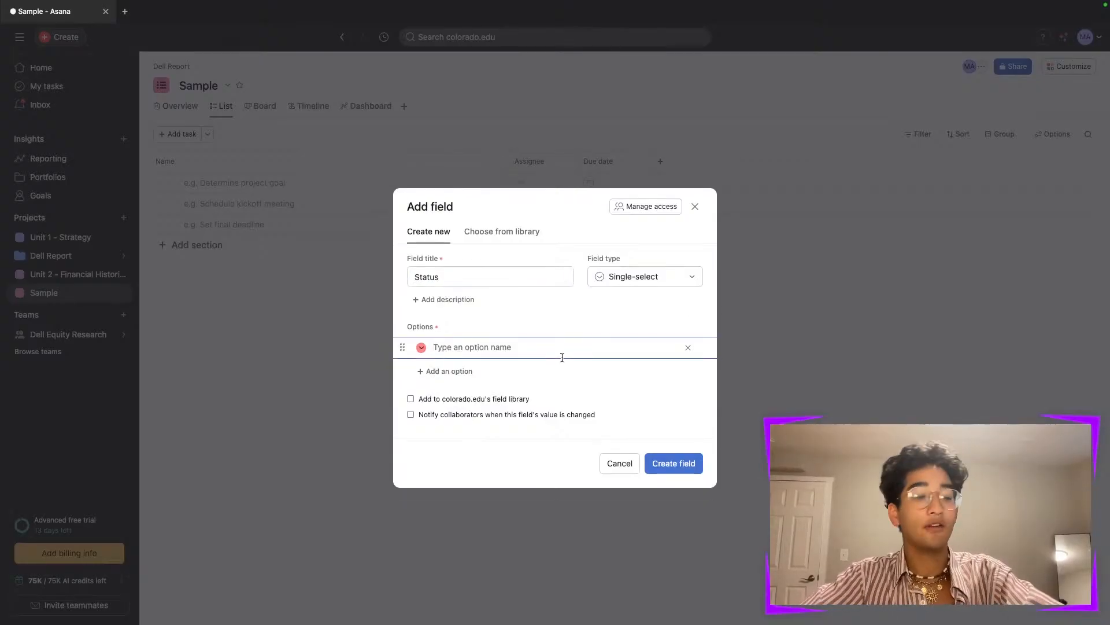
- Enter the Status options Not Started, Researching, Drafting and Benchmarked
text(Not Started)
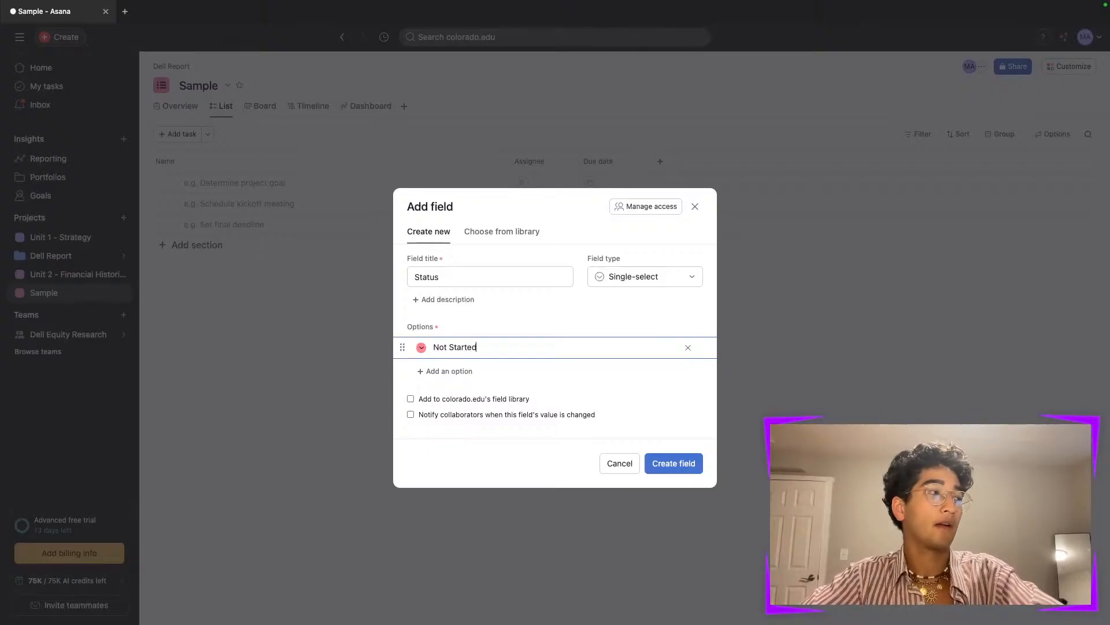
key(Return)
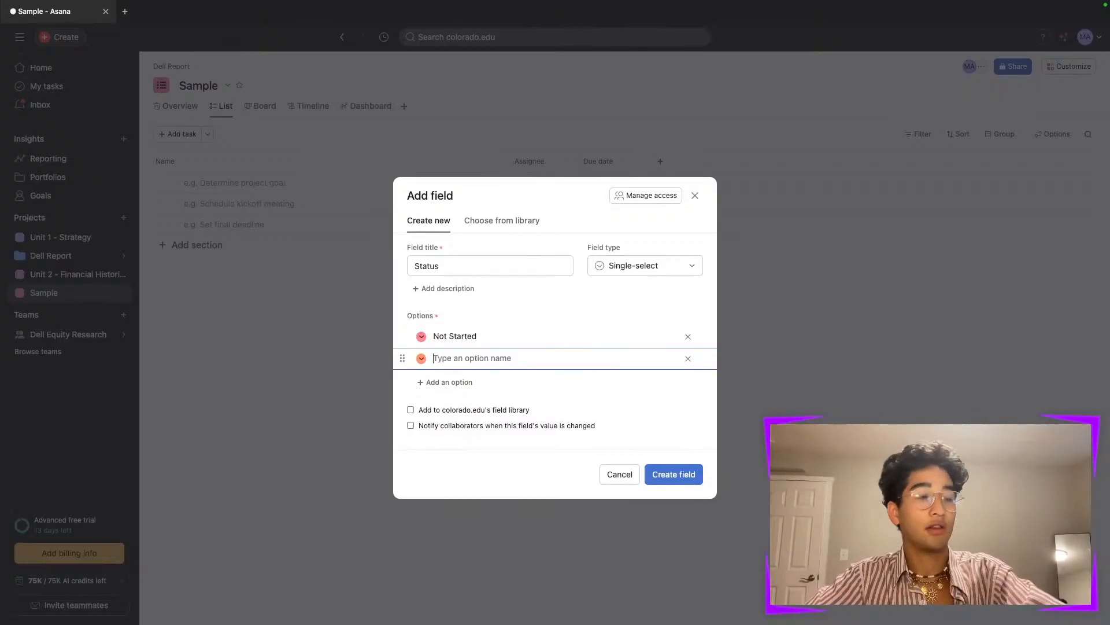
text(Researching)
key(Return)
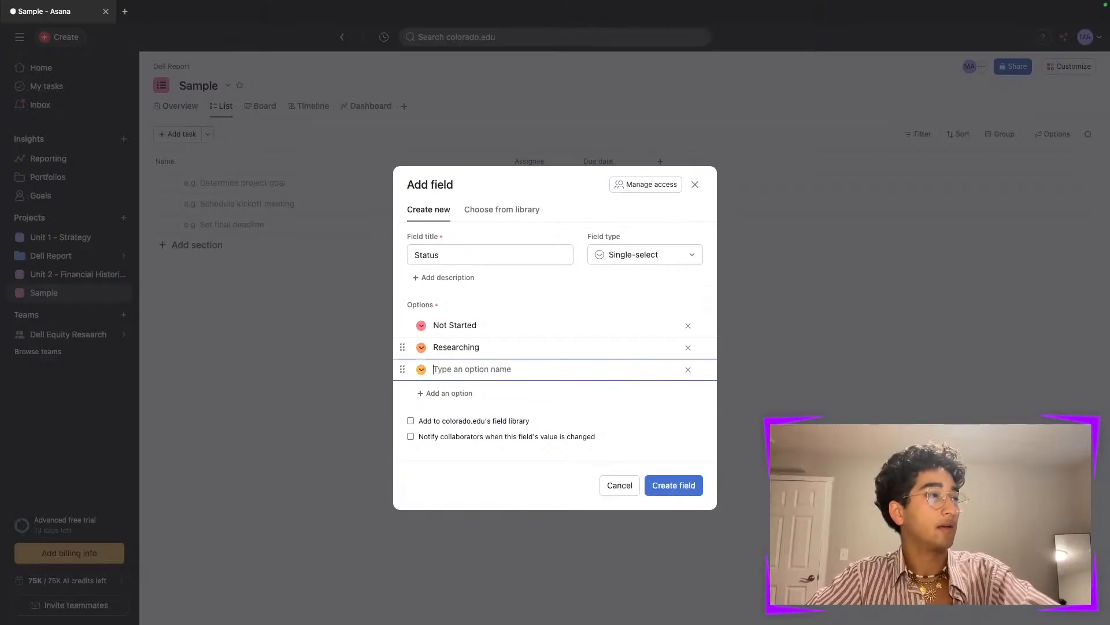
text(Drafting)
key(Return)
text(Benchmarked)
- Set the Benchmarked option's colour to green and create the Status field
click(421, 379)
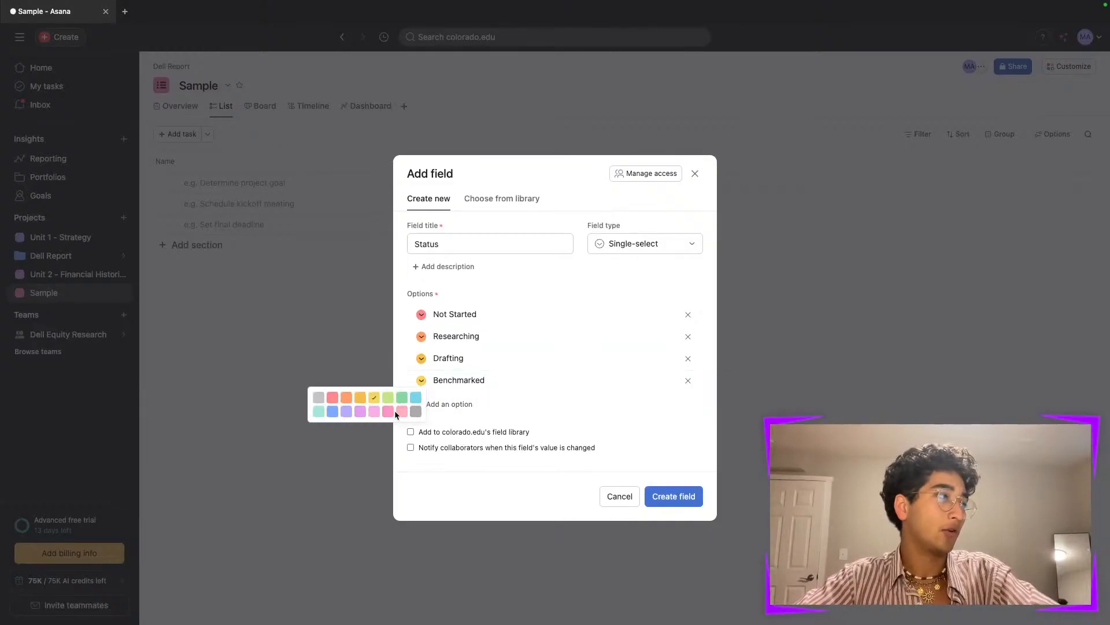
click(389, 397)
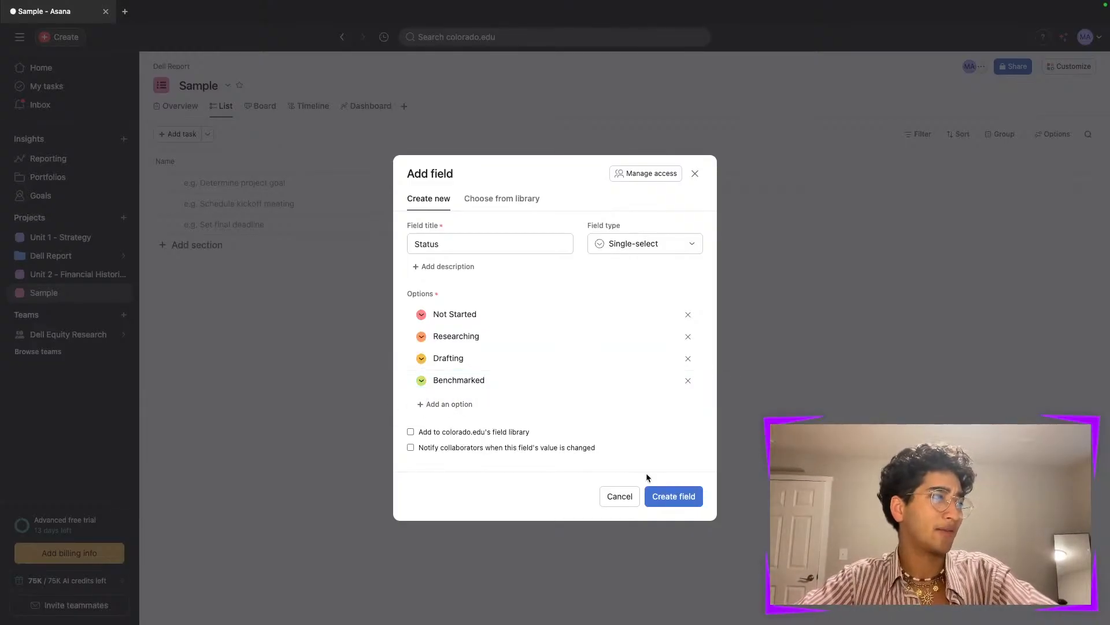
click(674, 496)
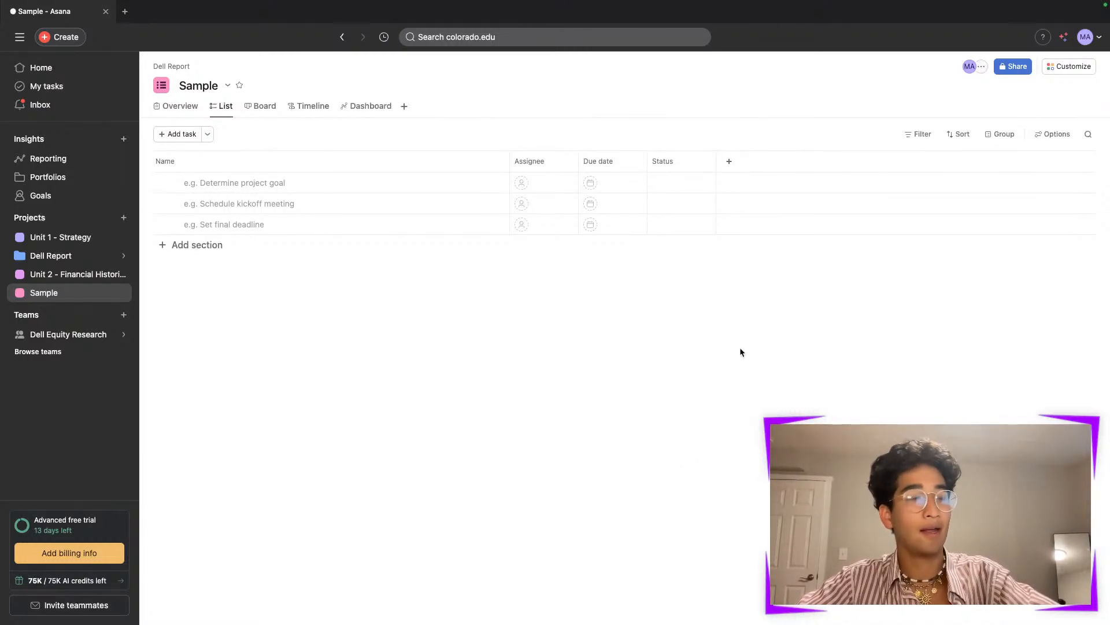
- Open the Unit 2 - Financial Historical project from the Dell Report portfolio and open the Cost structures task
click(111, 256)
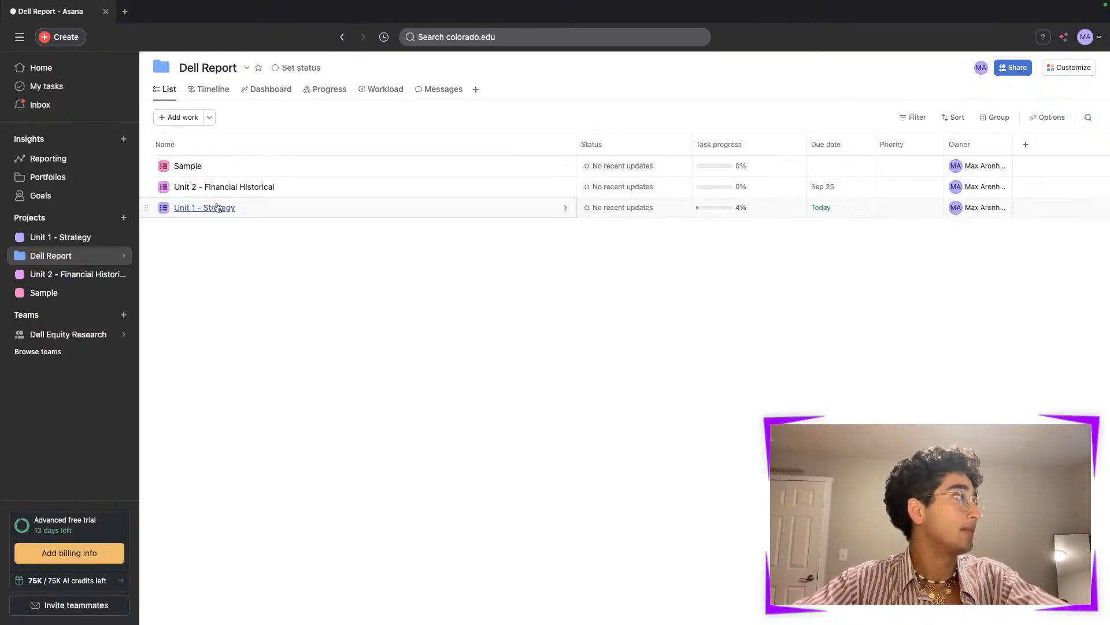
click(231, 188)
scroll(349, 347, down, 1)
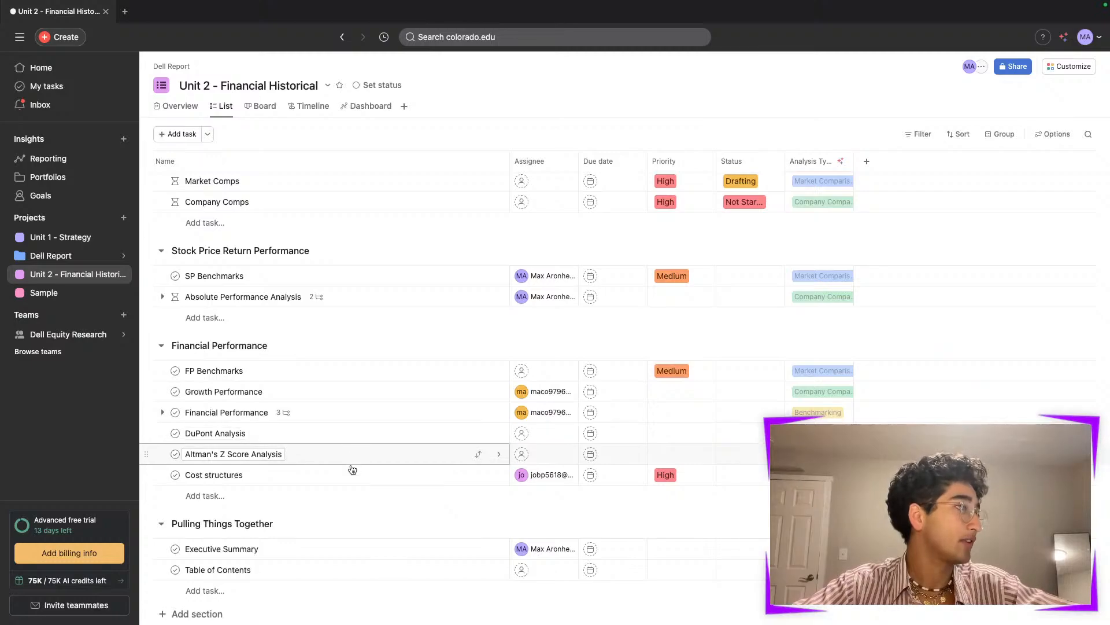
click(351, 483)
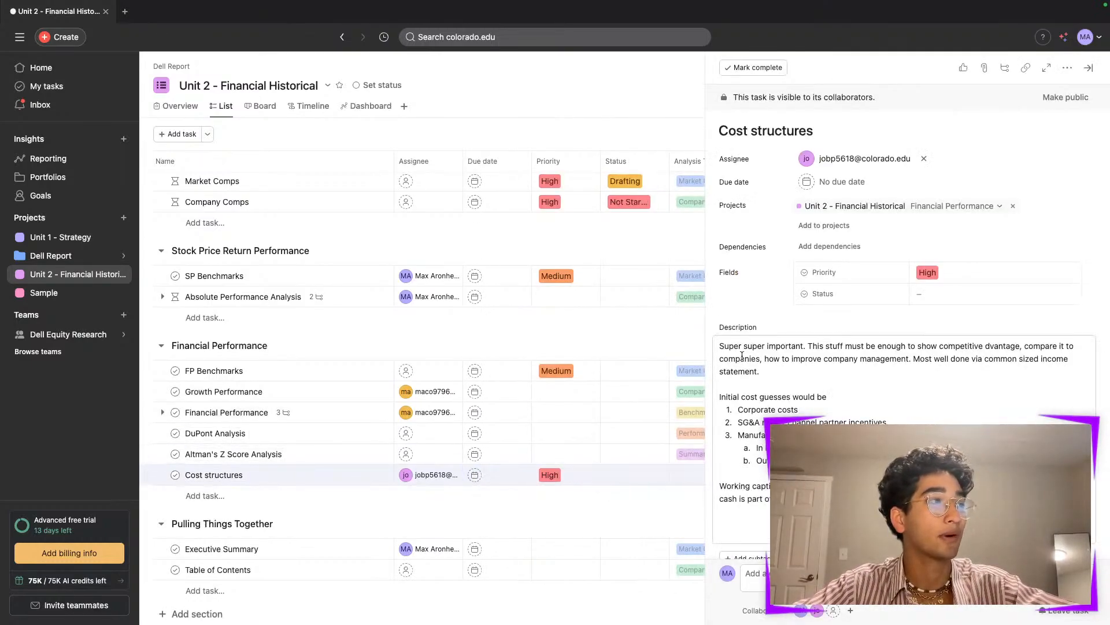
- Correct the Cost structures description to read "competitive advantage" and close the task pane
drag(723, 346, 794, 348)
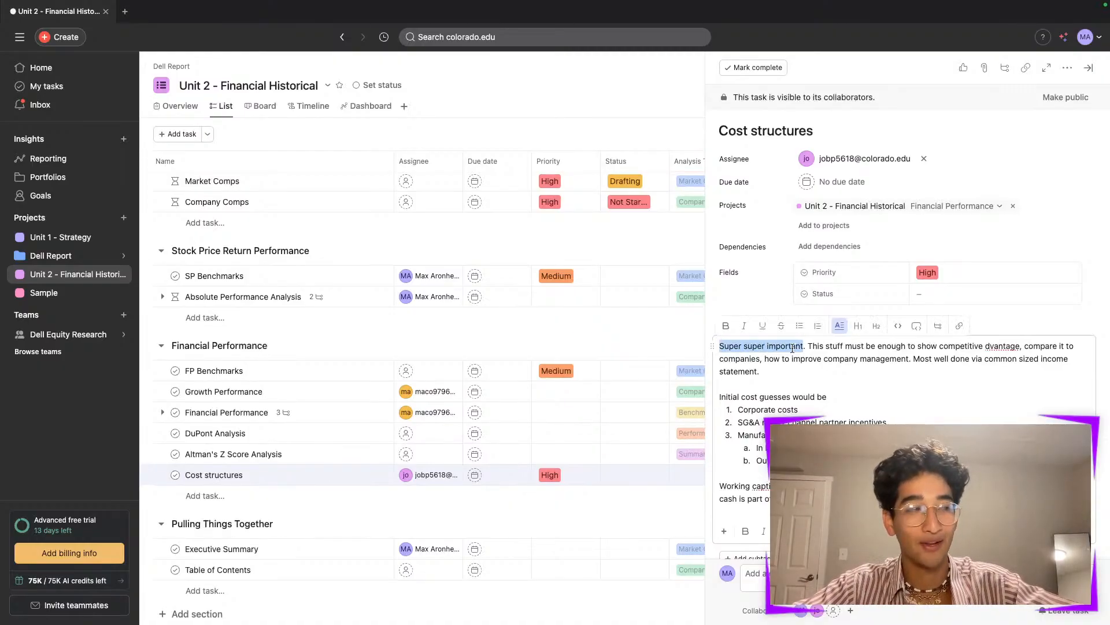
click(833, 390)
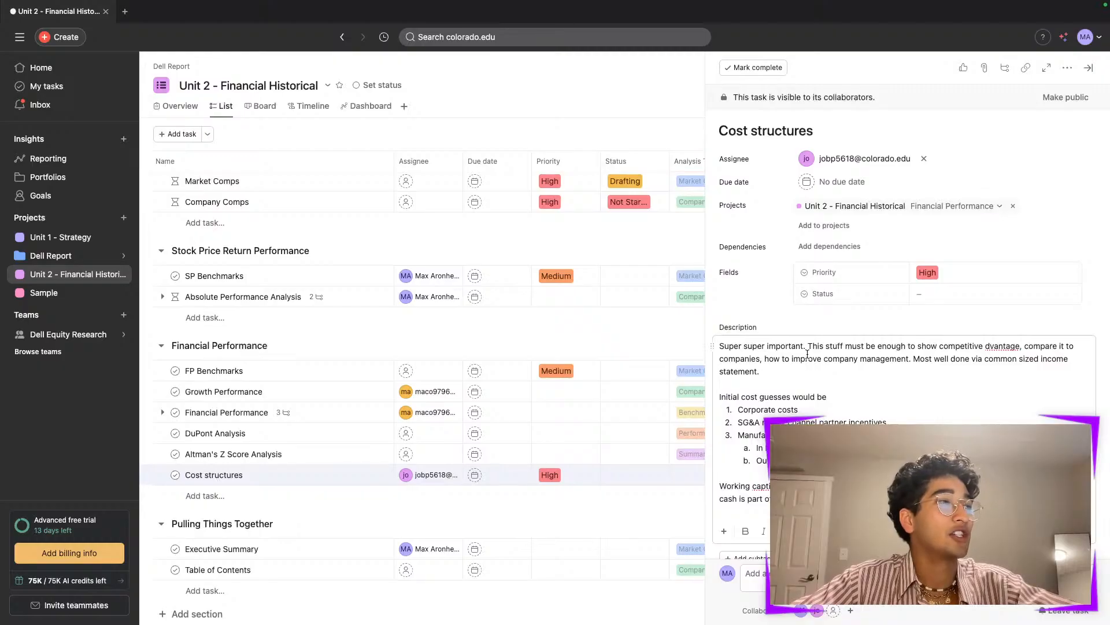
click(987, 345)
text(a)
click(1018, 397)
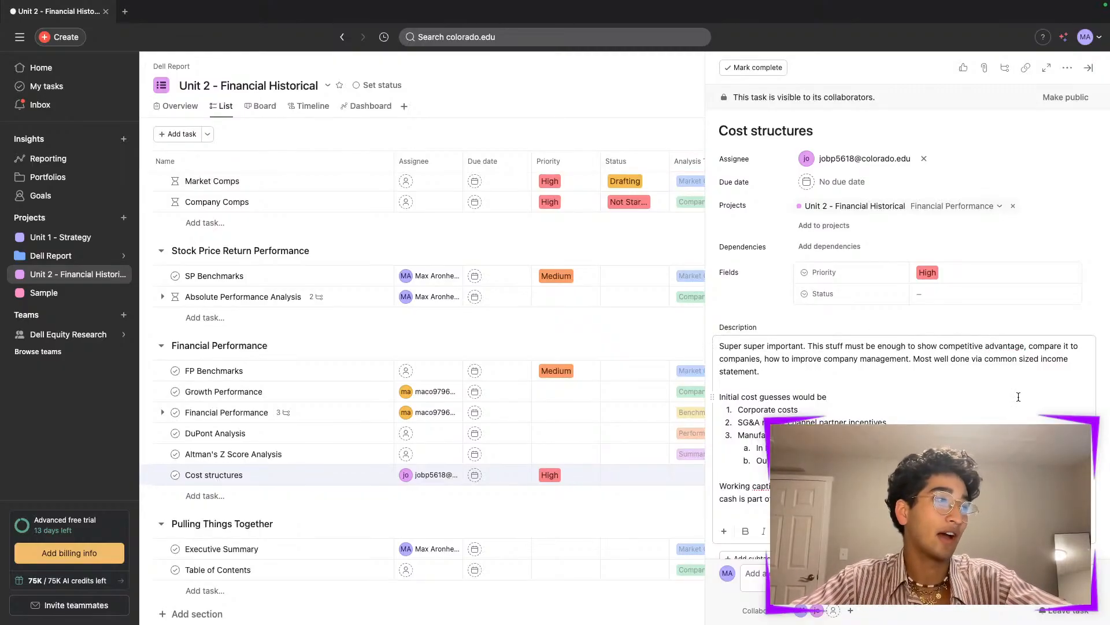
click(721, 473)
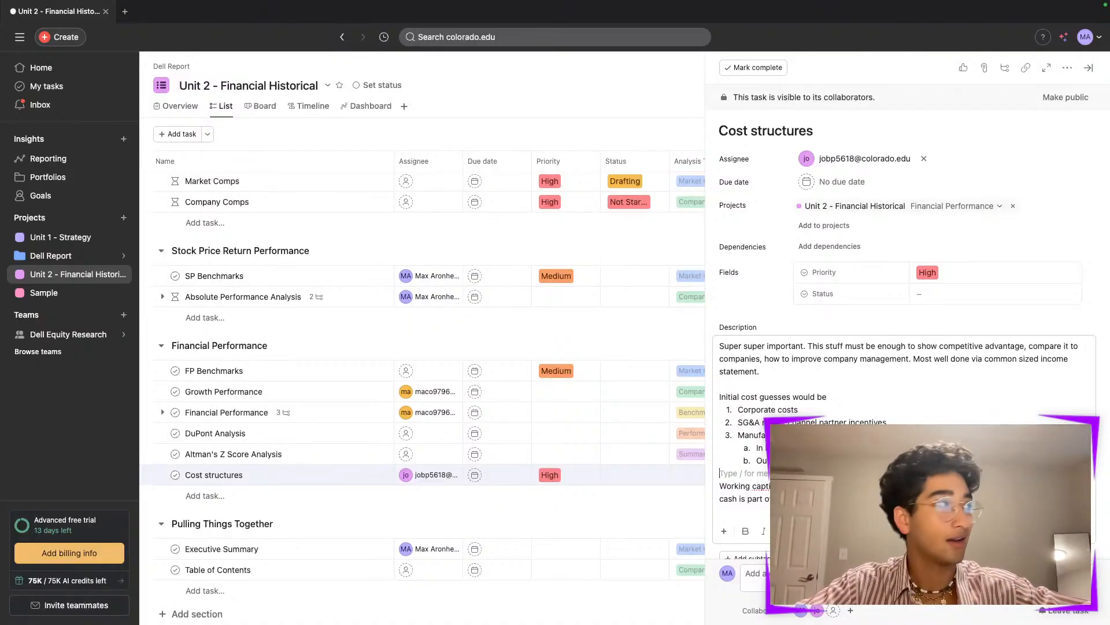
click(1088, 68)
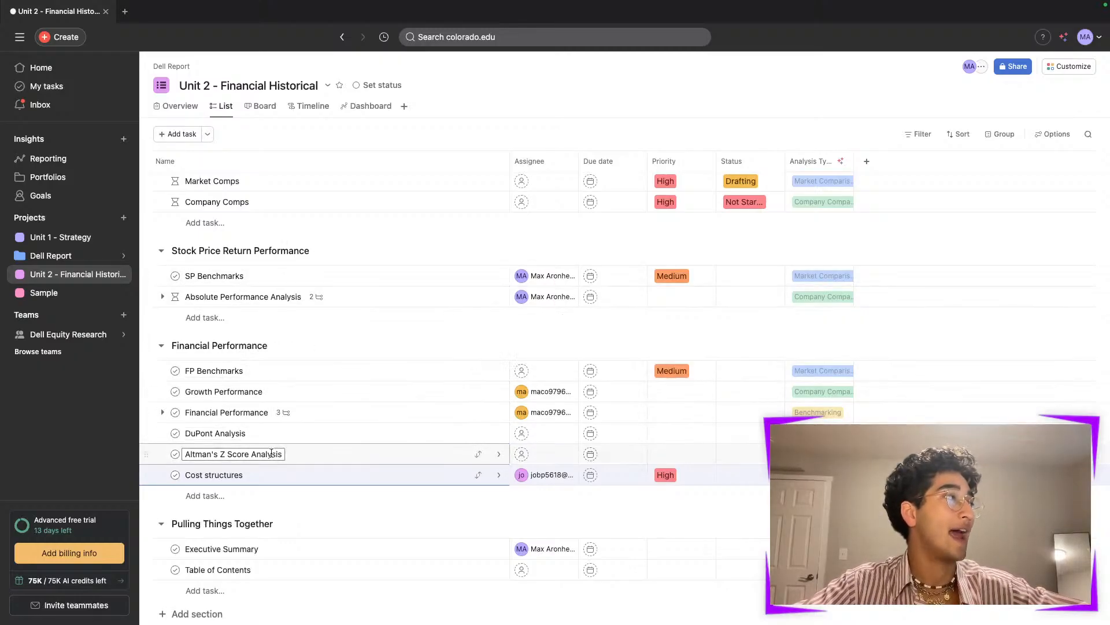
- Review the SP Benchmarks and Absolute Performance Analysis tasks, expanding the latter's subtasks and opening Geomean & Returns
click(296, 281)
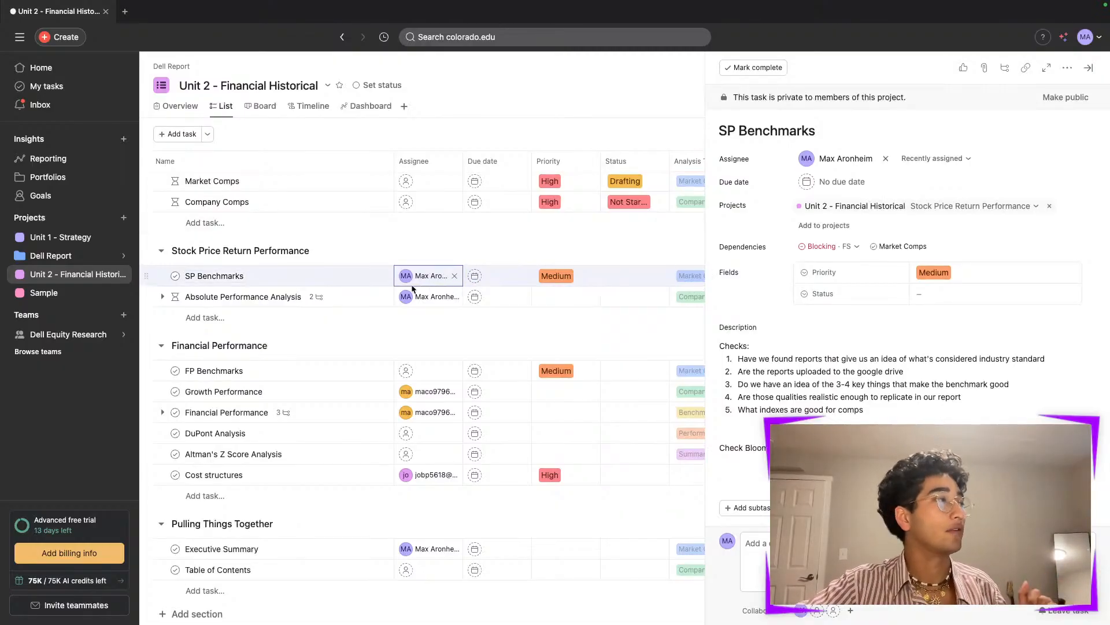
click(349, 298)
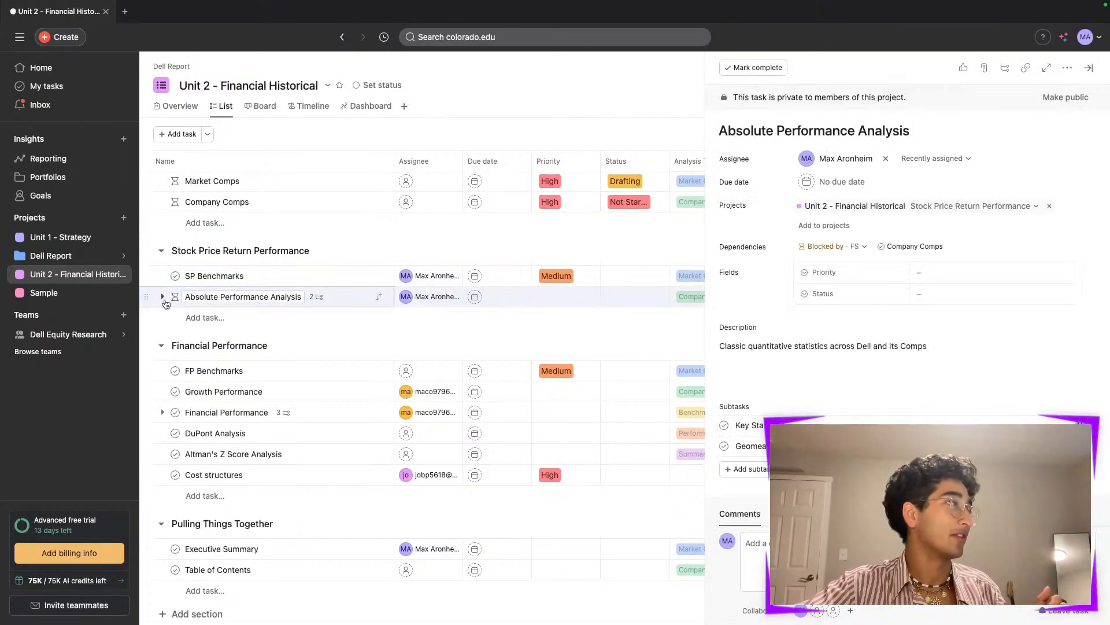
click(162, 296)
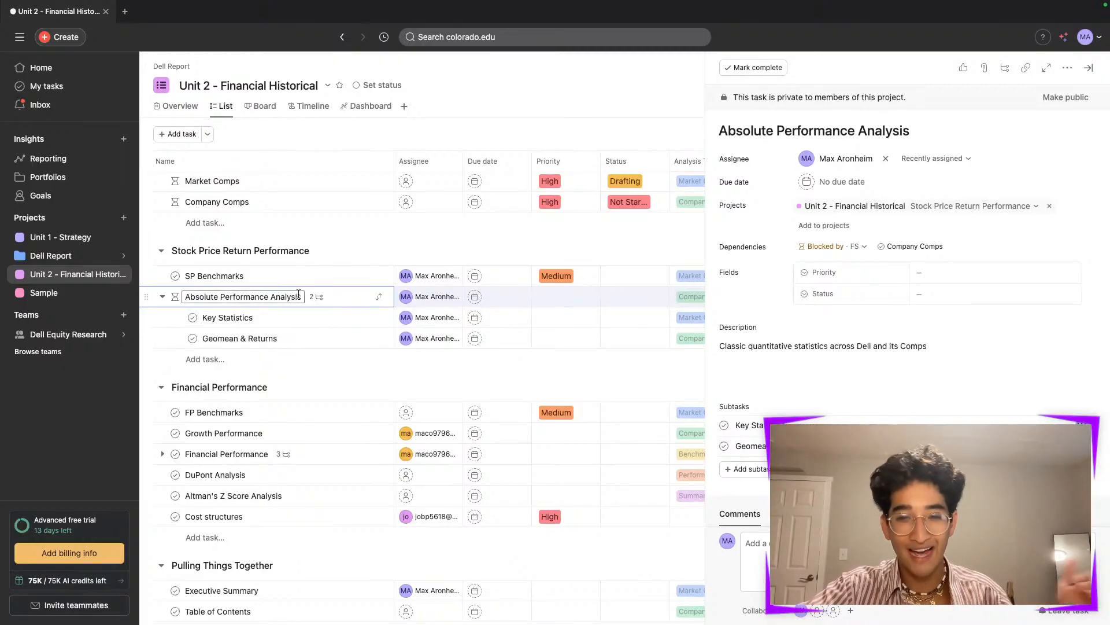
click(310, 322)
click(318, 340)
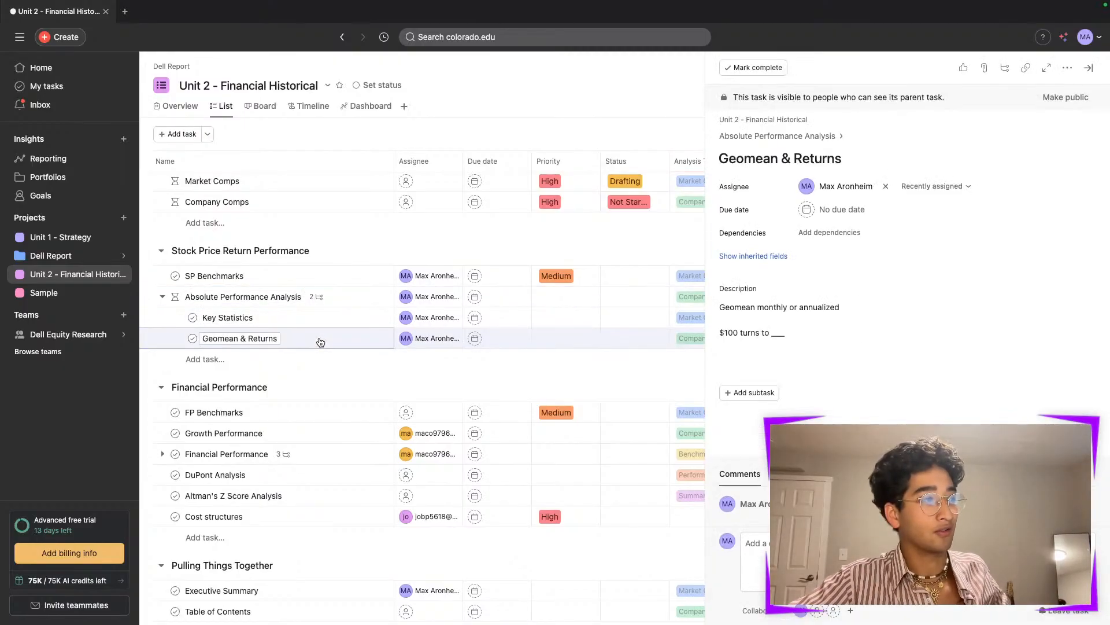
- Open the Key Statistics subtask and place the cursor at the end of its description
click(317, 318)
triple_click(767, 300)
click(812, 330)
key(Return)
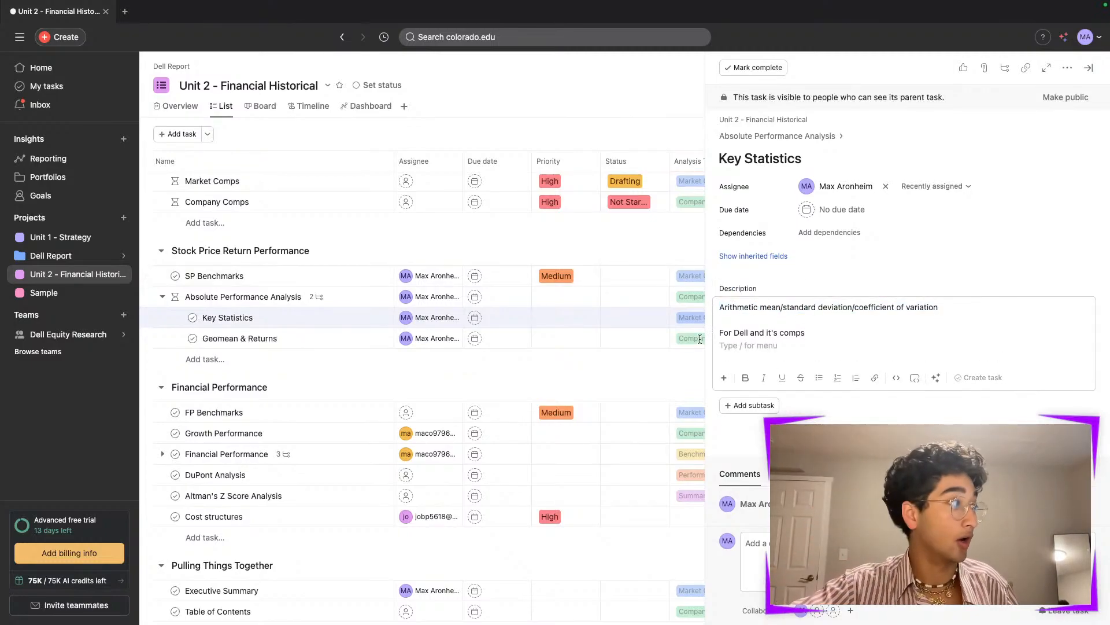
- Expand the Financial Performance task's subtasks and open its details to review the description and subtasks
scroll(382, 417, down, 1)
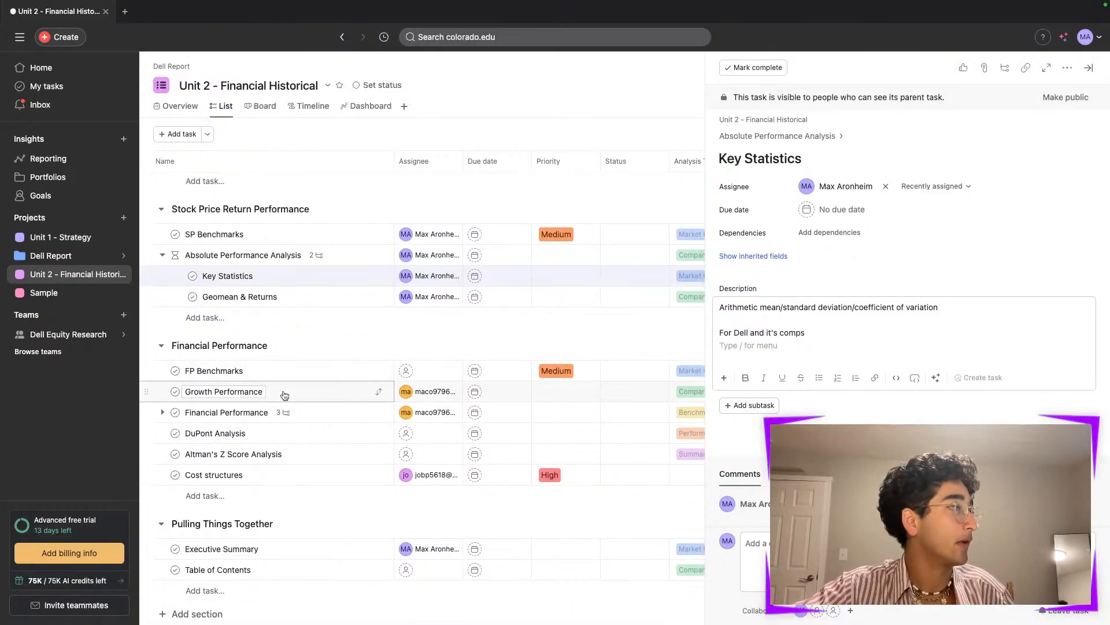
click(163, 411)
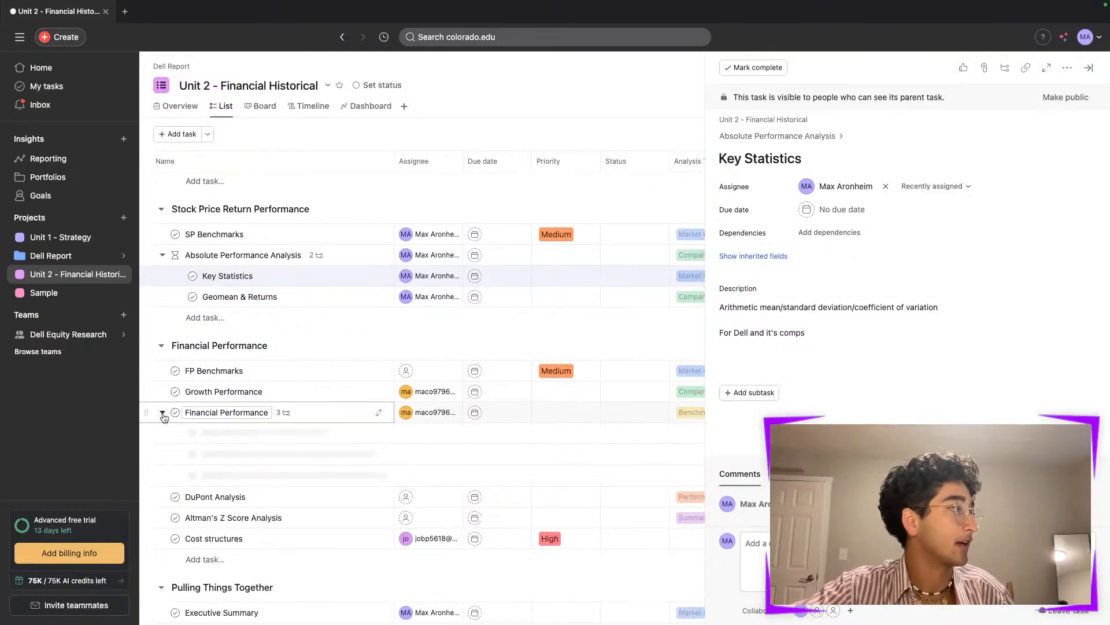
click(316, 412)
scroll(919, 347, down, 3)
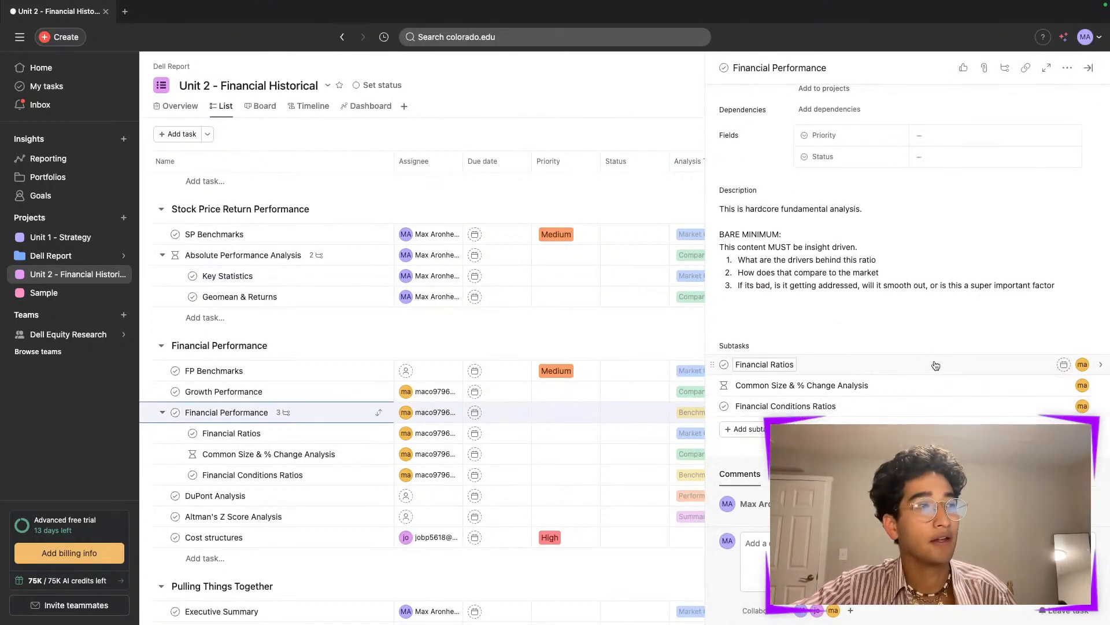
- Review the Financial Performance task's details, close the task pane, and scroll through the Unit 2 task list
scroll(927, 410, up, 3)
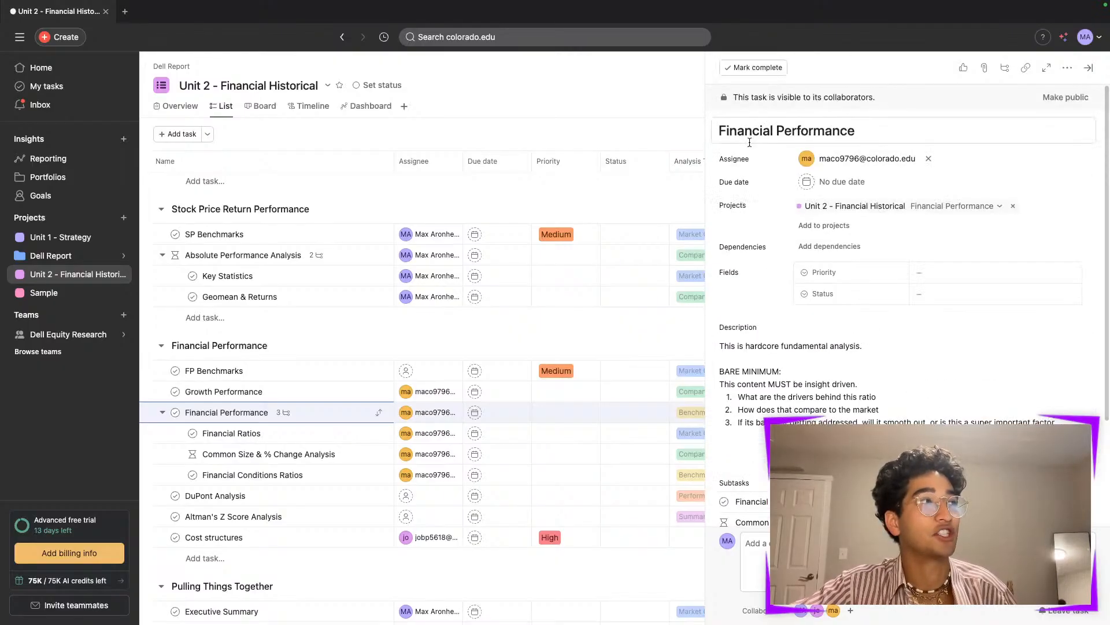
scroll(803, 328, down, 3)
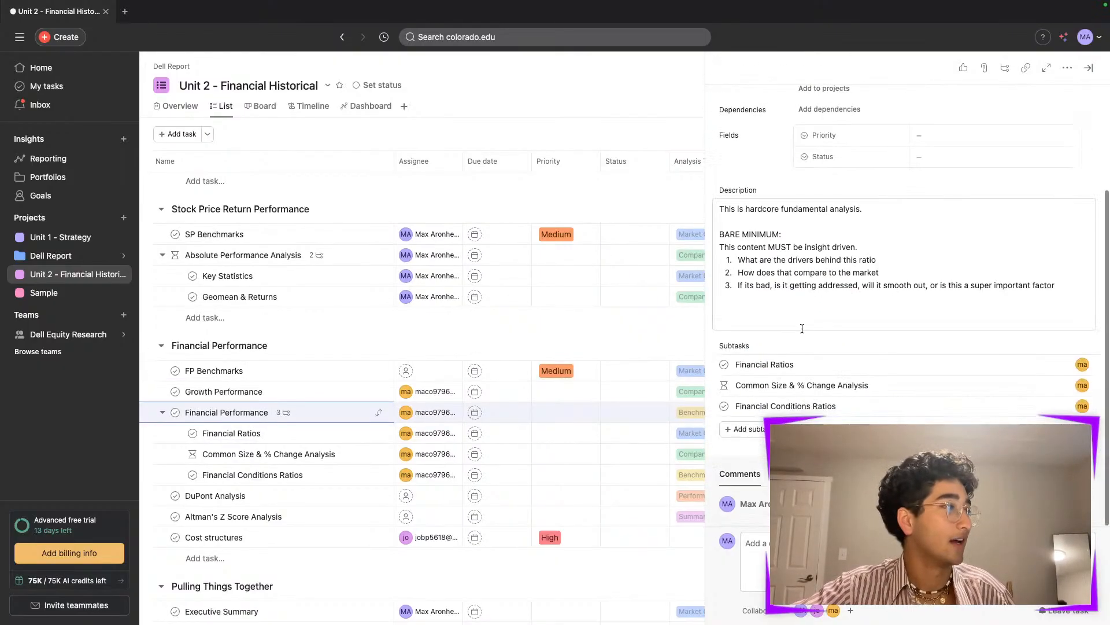
click(1089, 69)
scroll(714, 472, down, 2)
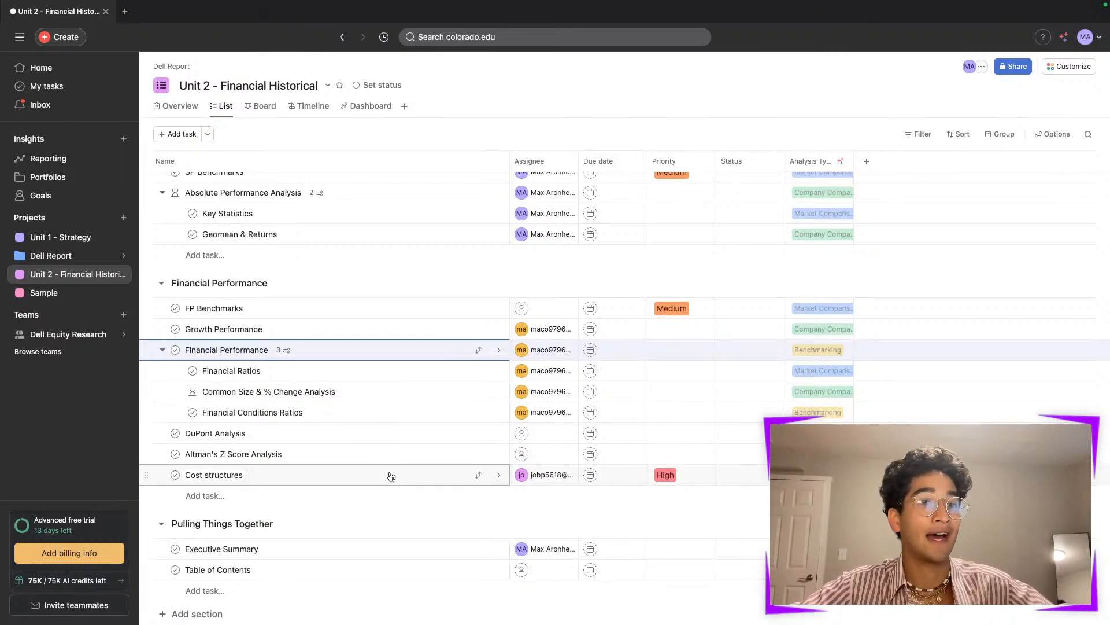
scroll(389, 476, up, 3)
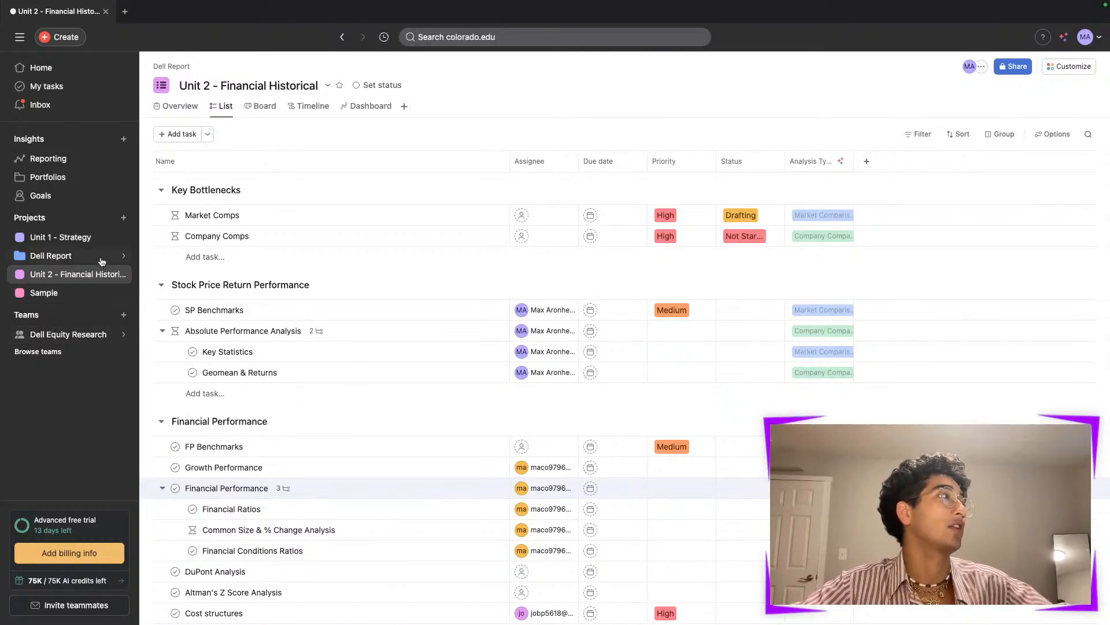
- Browse the Unit 1 - Strategy project's sections and task statuses, then return to the Unit 2 - Financial Historical project
click(87, 238)
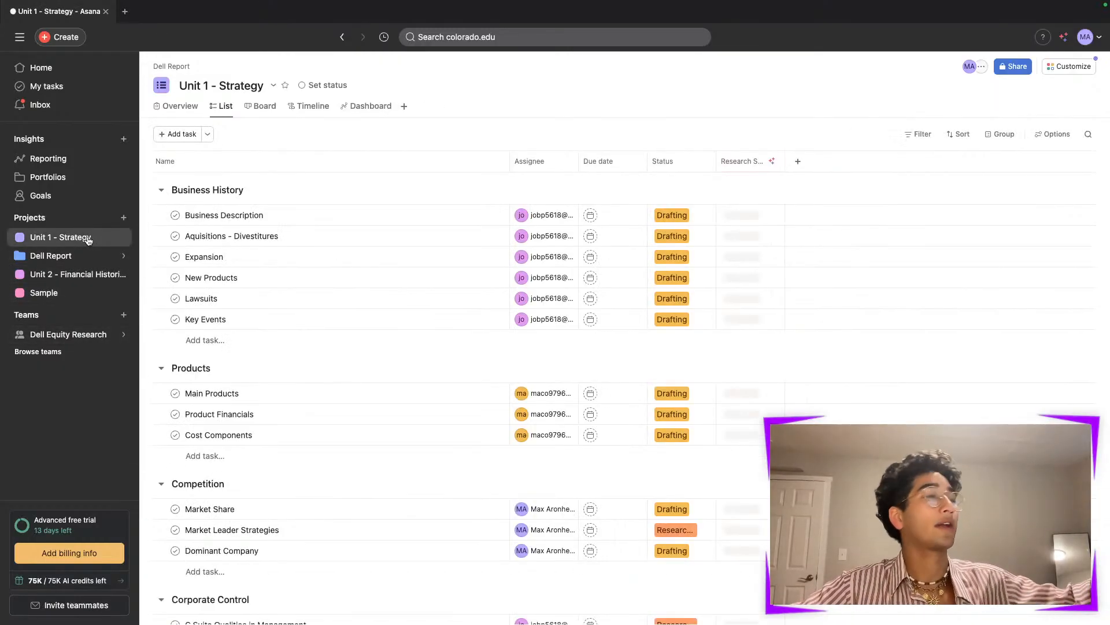
scroll(293, 345, down, 1)
scroll(263, 340, up, 1)
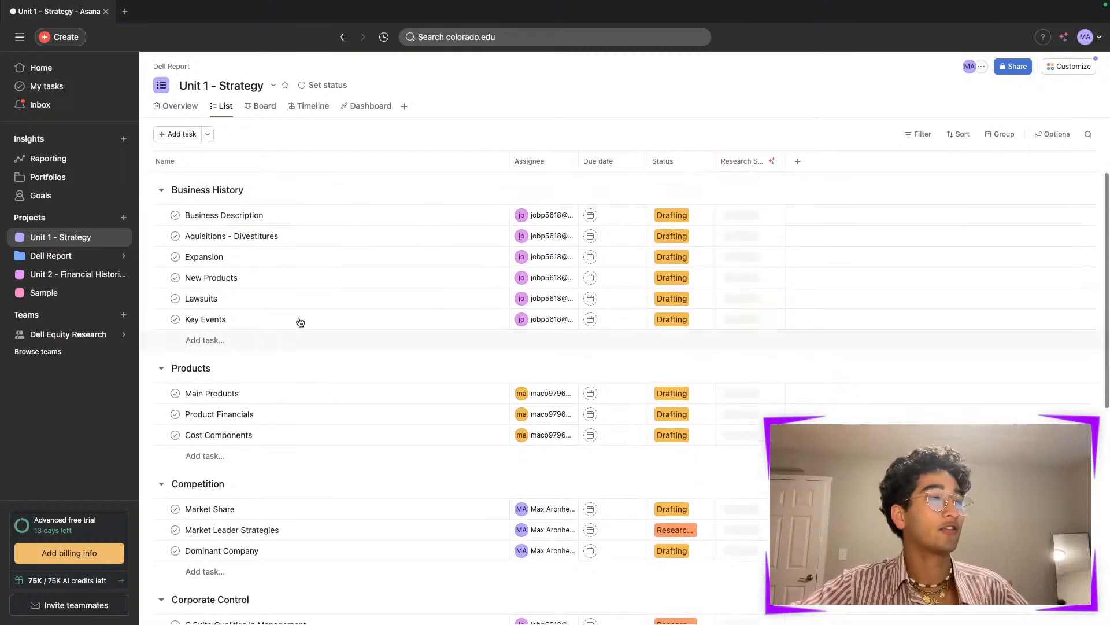
click(670, 218)
click(796, 297)
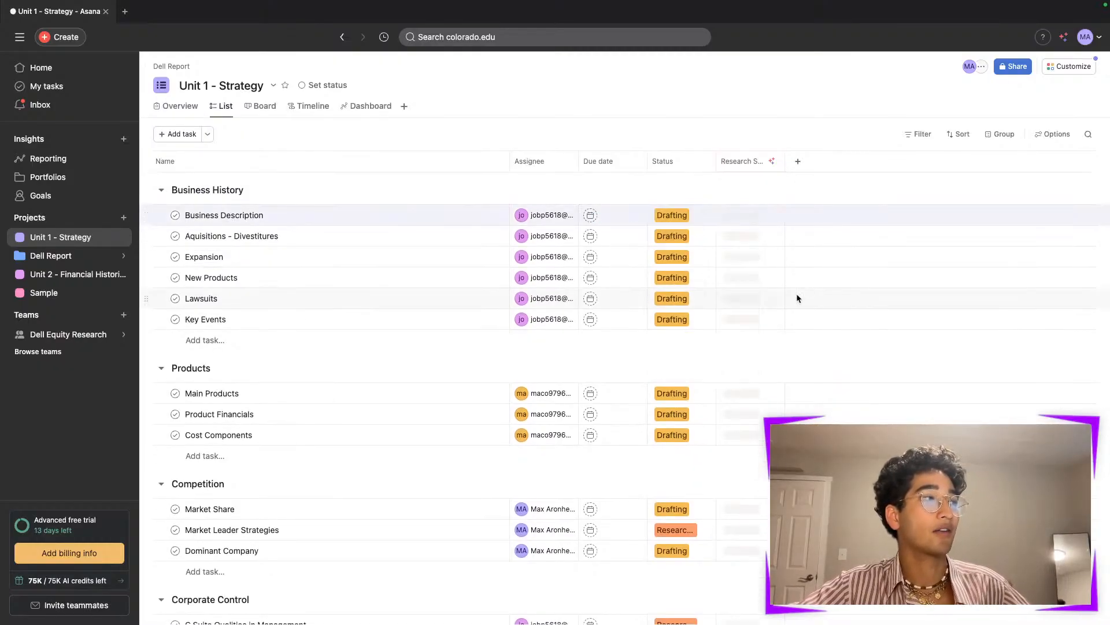
scroll(713, 312, down, 7)
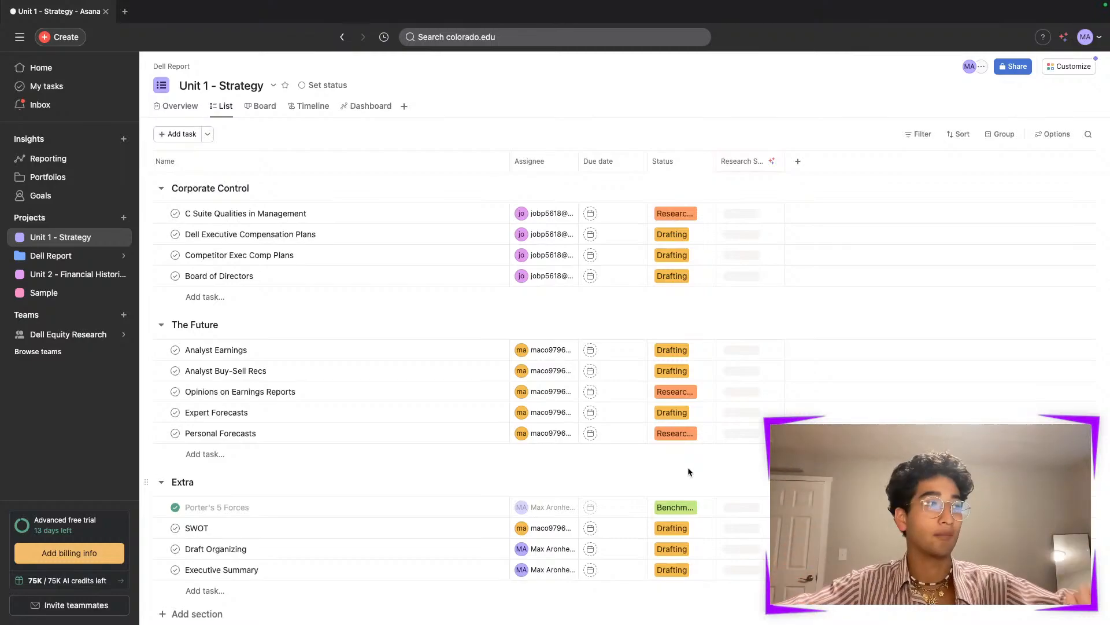
scroll(688, 471, up, 7)
click(75, 273)
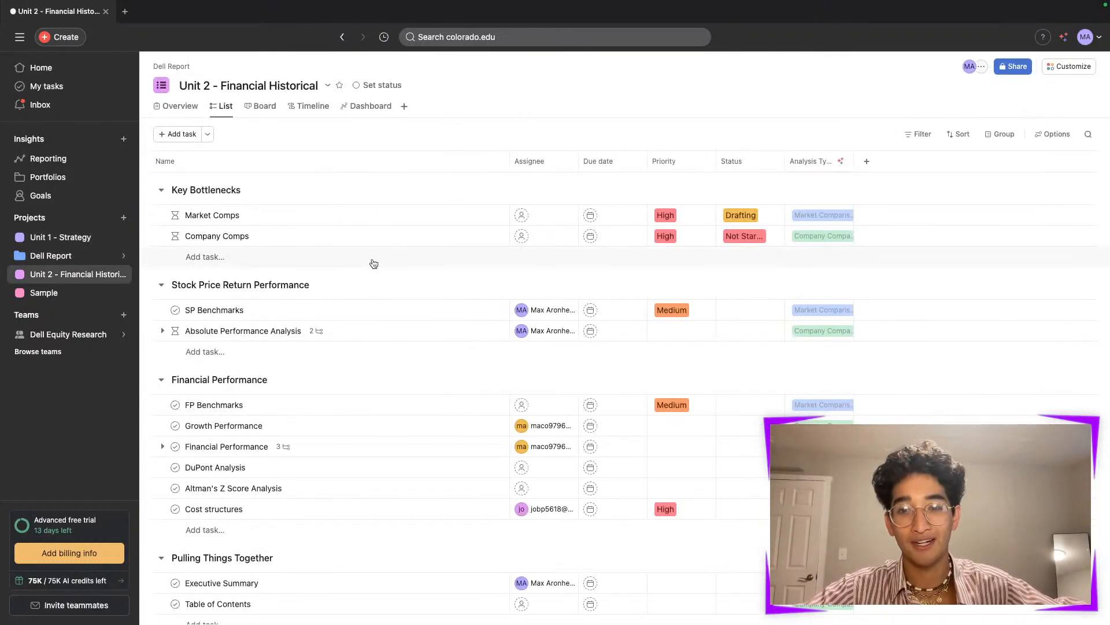